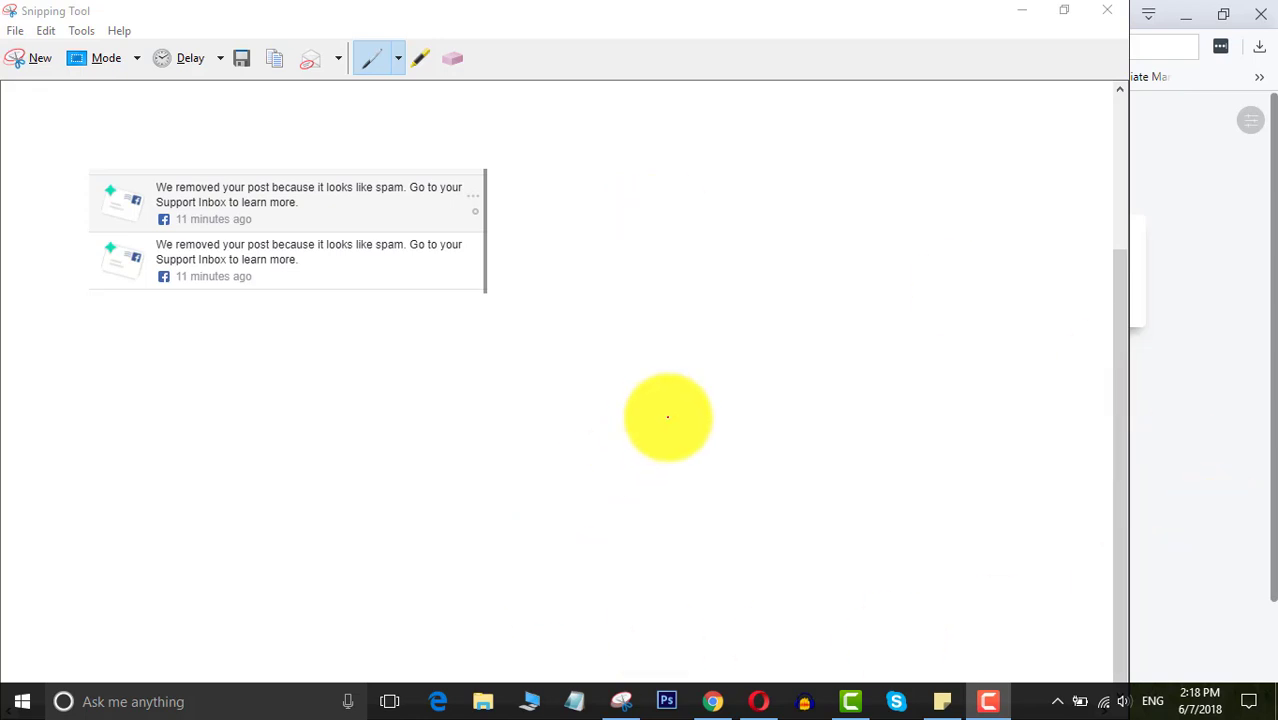
Bring Opera to the front and load linklittle.com from the address bar.
click(758, 701)
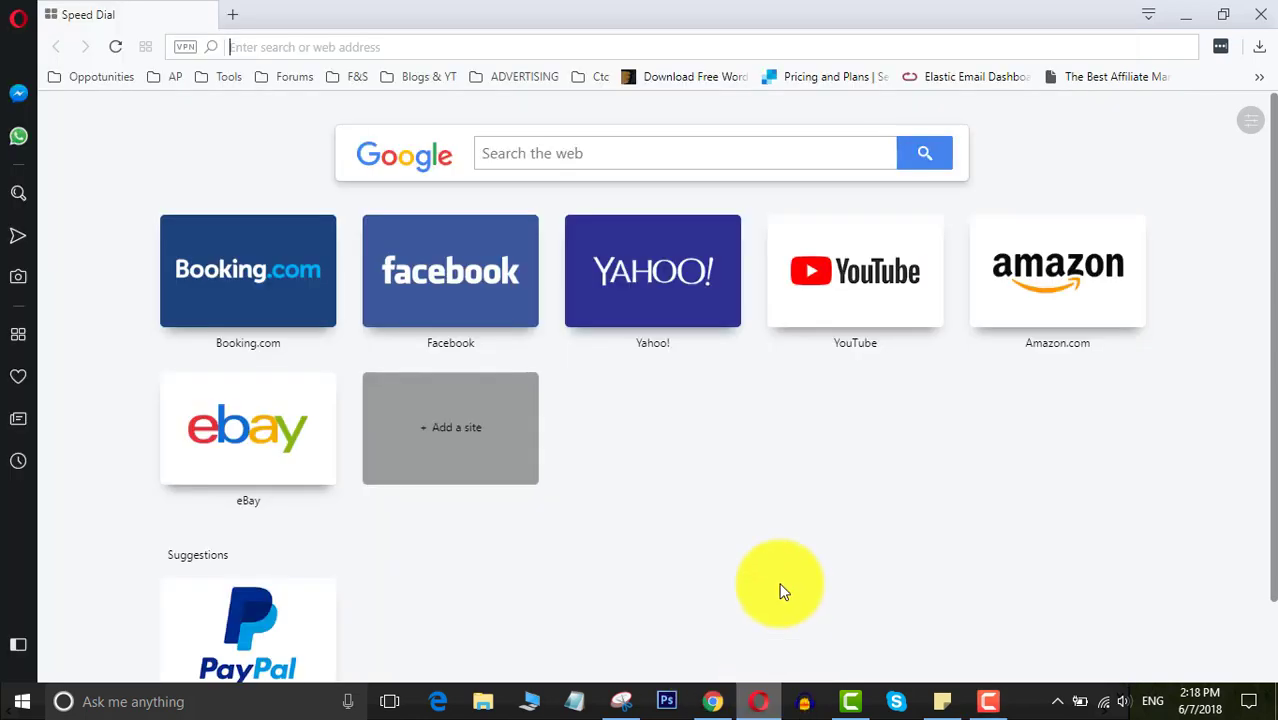
click(289, 44)
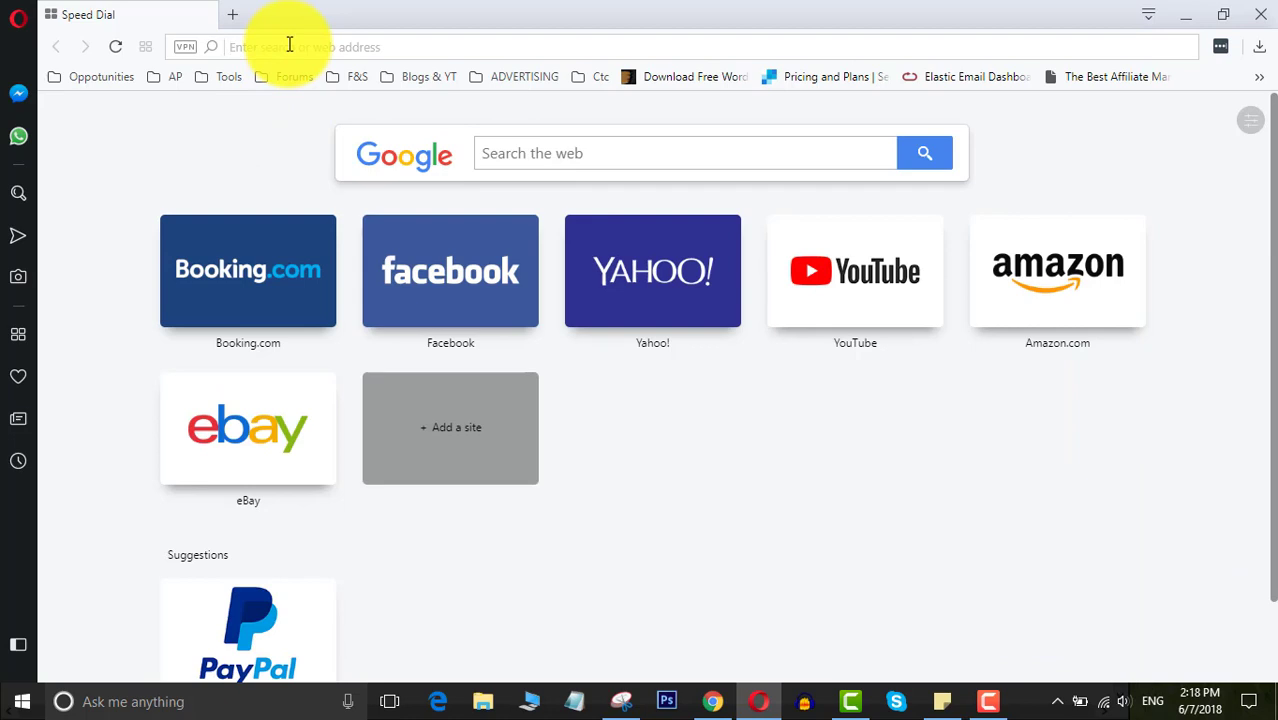
text(linklittle)
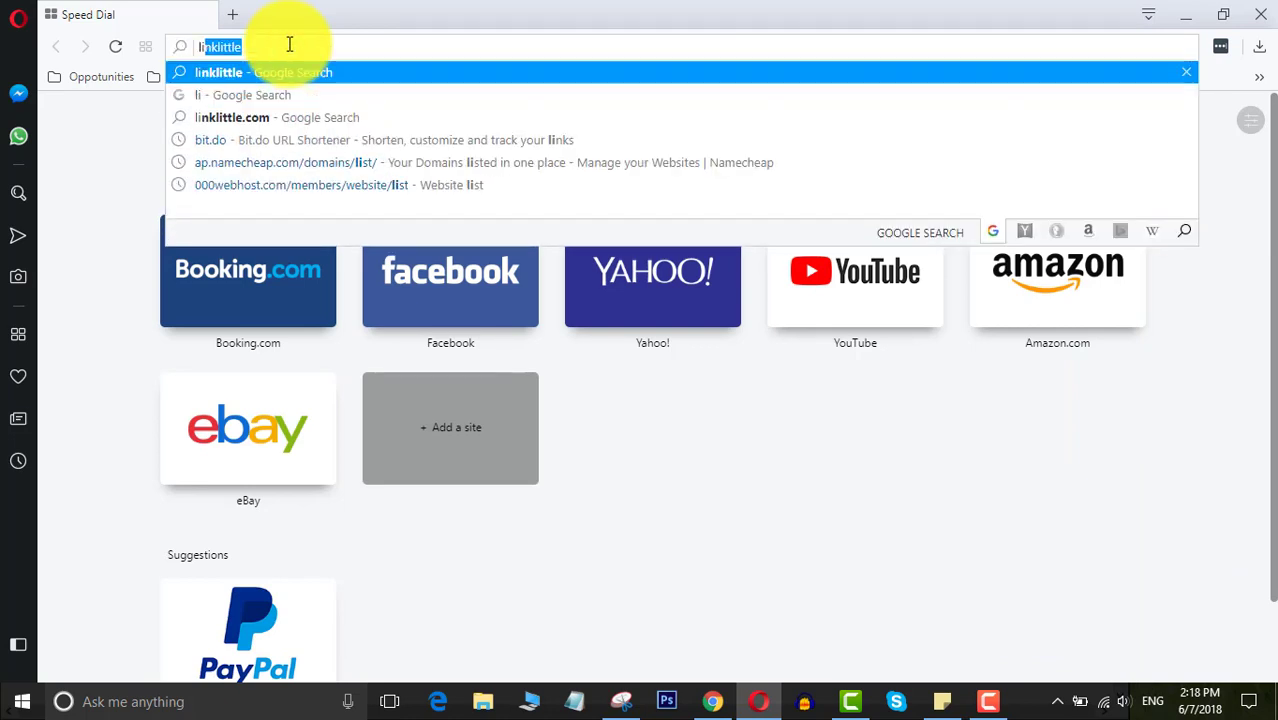
key(End)
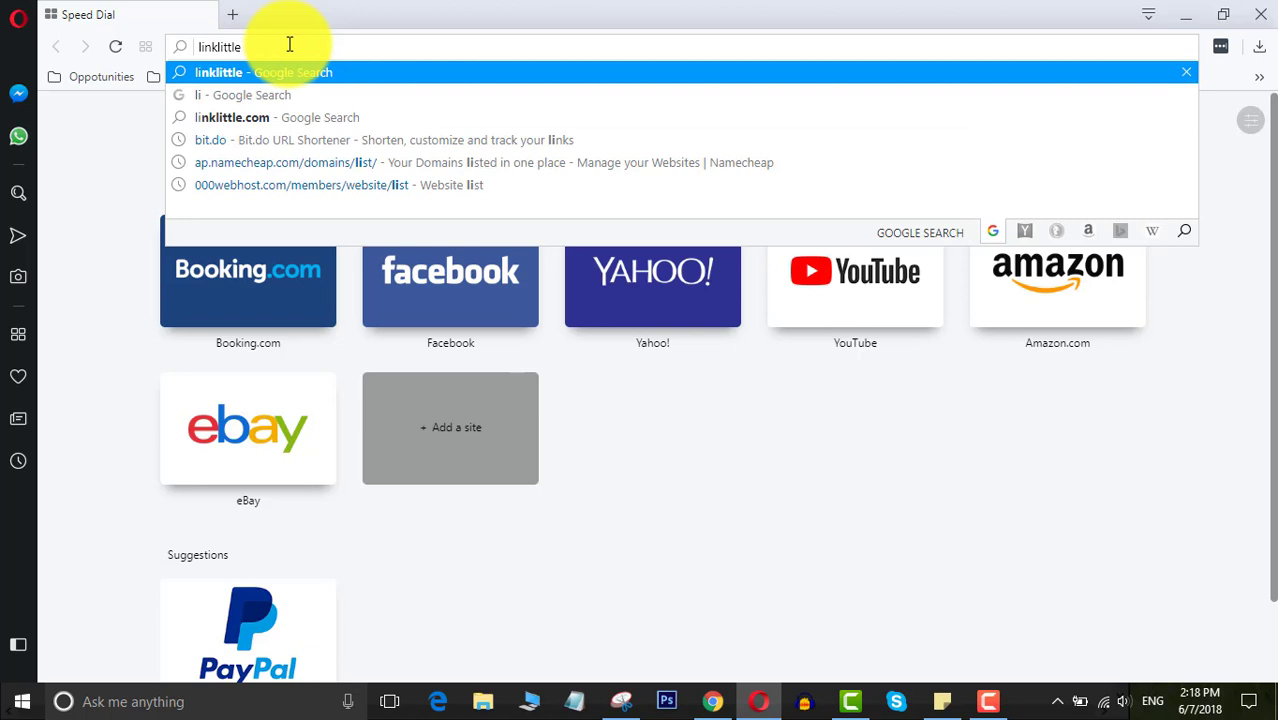
text(.com)
key(Return)
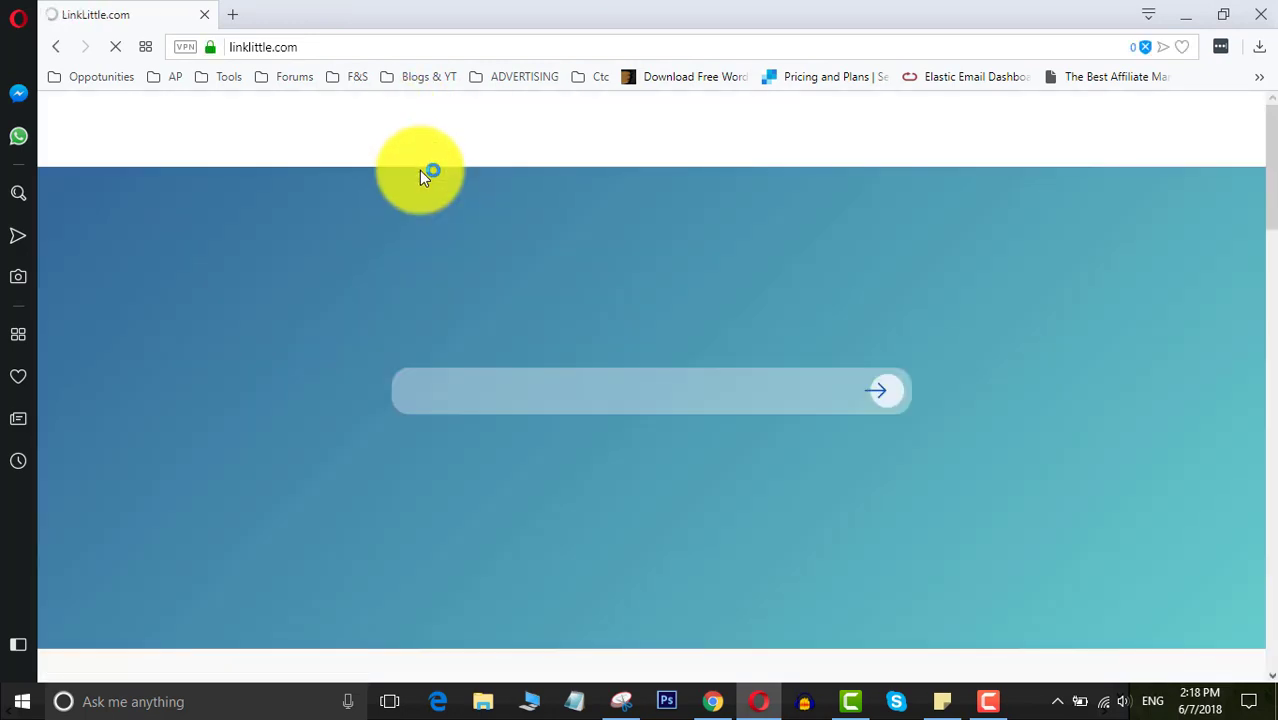
Scroll the LinkLittle home page, then go to the Sign Up registration page.
scroll(857, 263, down, 5)
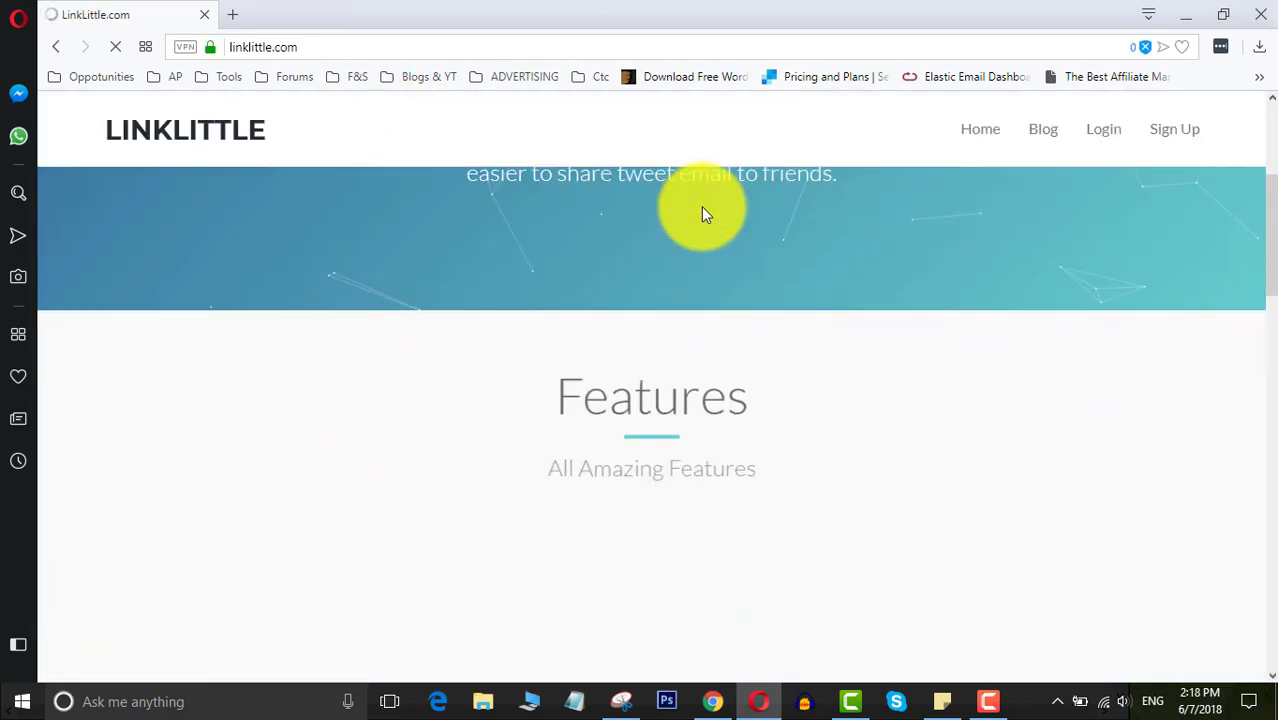
scroll(807, 334, up, 3)
scroll(919, 280, up, 2)
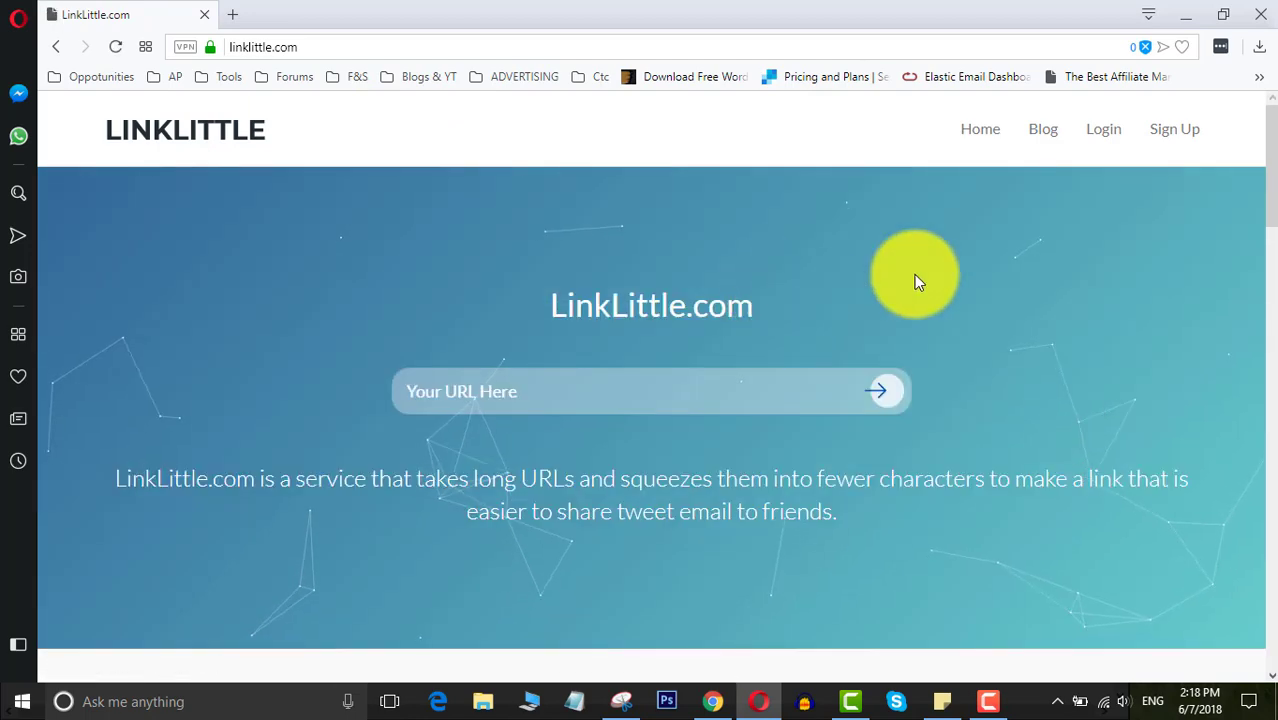
scroll(973, 268, down, 4)
scroll(857, 241, up, 4)
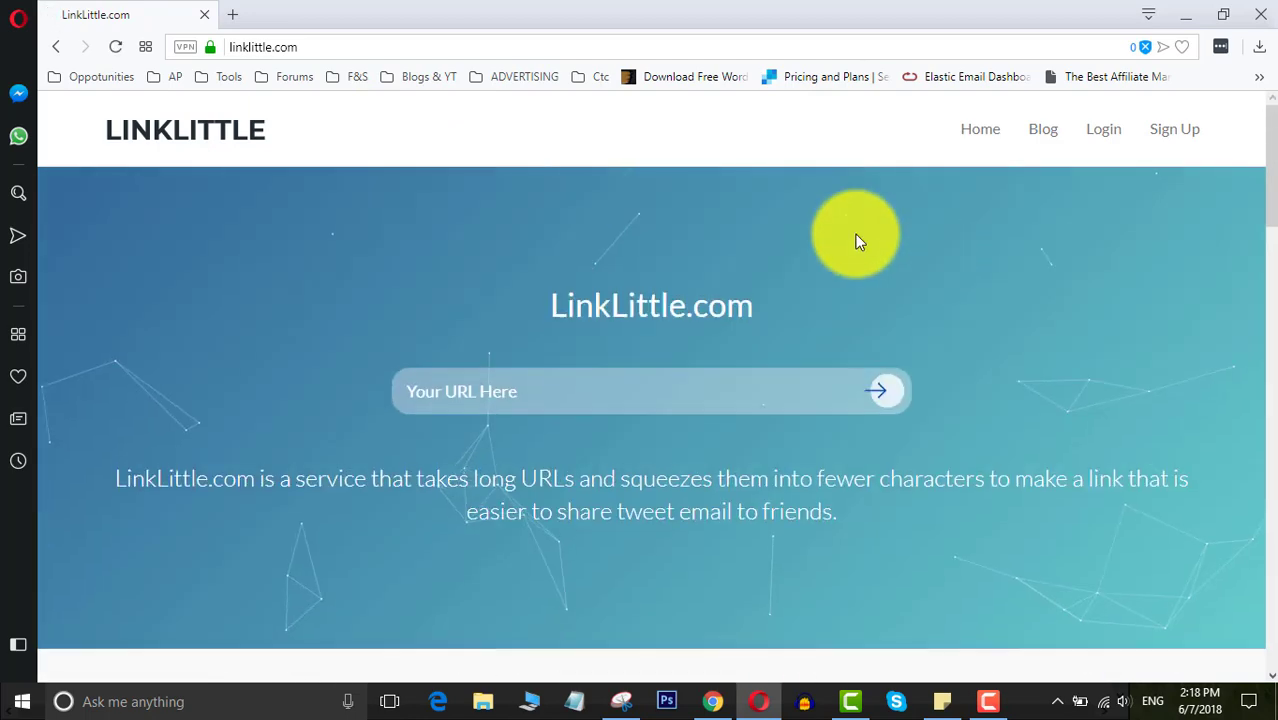
click(1174, 133)
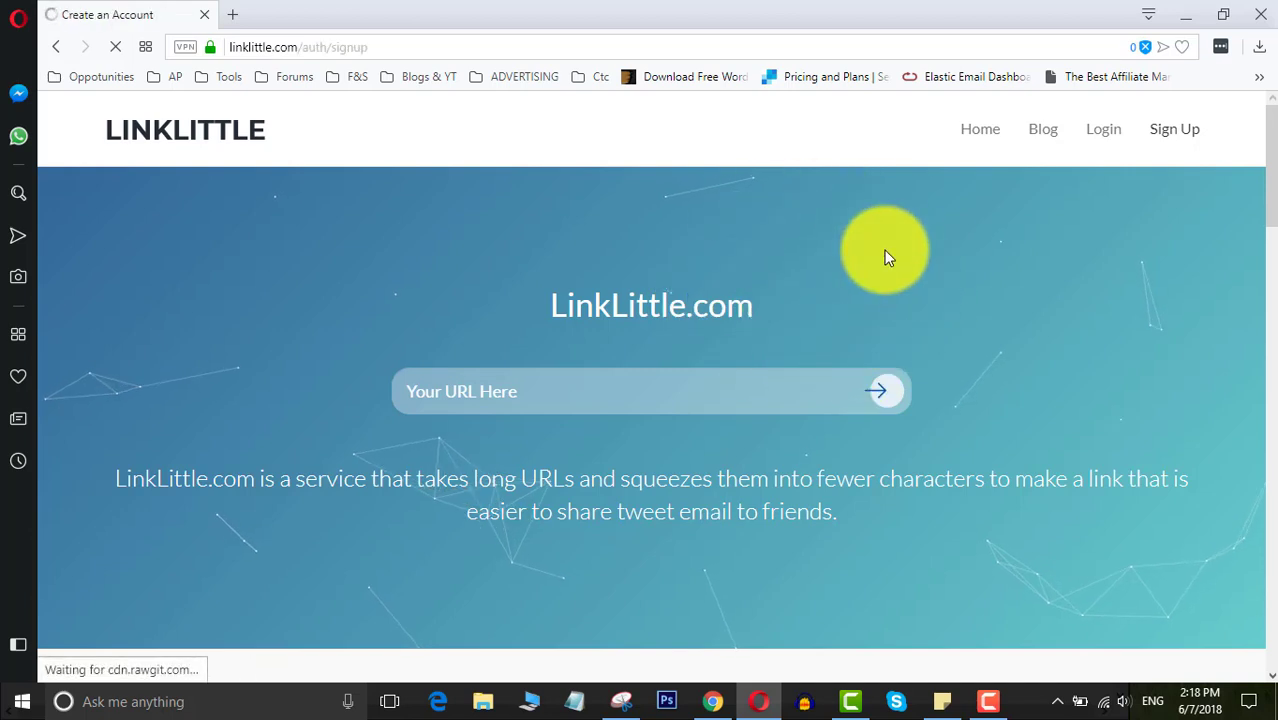
Scroll through the registration form, then switch to 'I already have a membership' sign-in.
scroll(829, 269, down, 1)
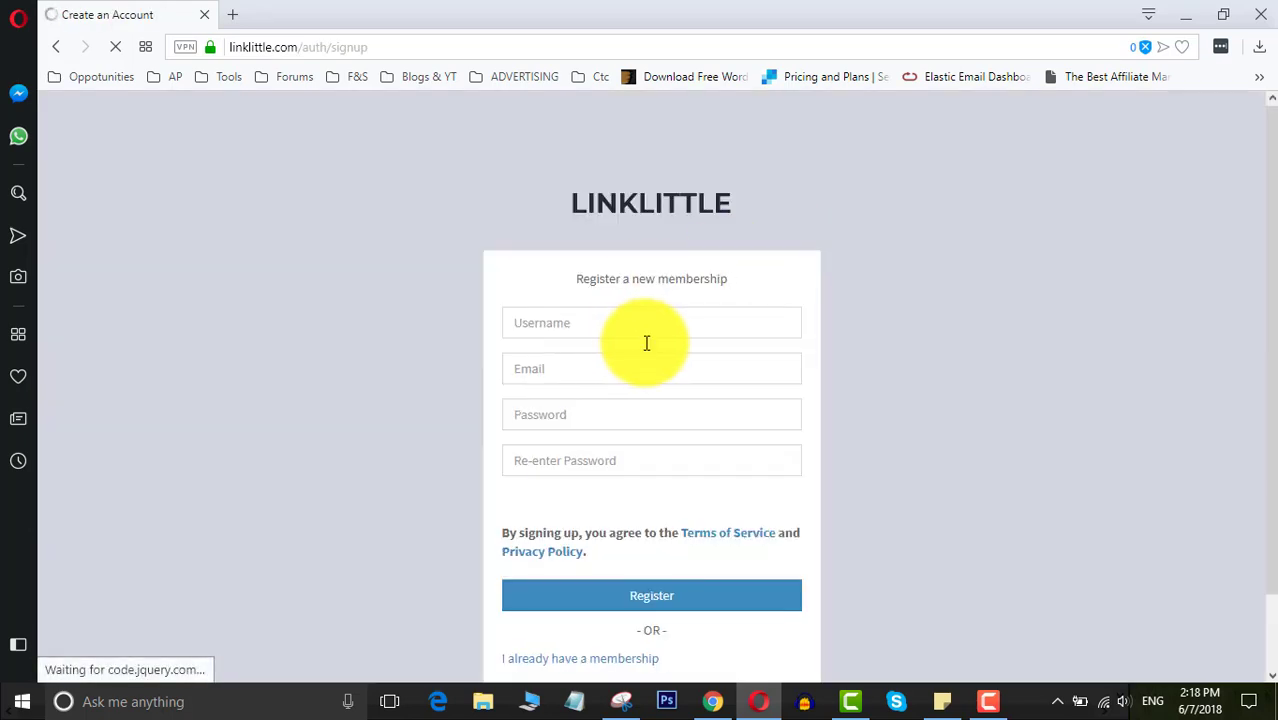
scroll(600, 320, down, 1)
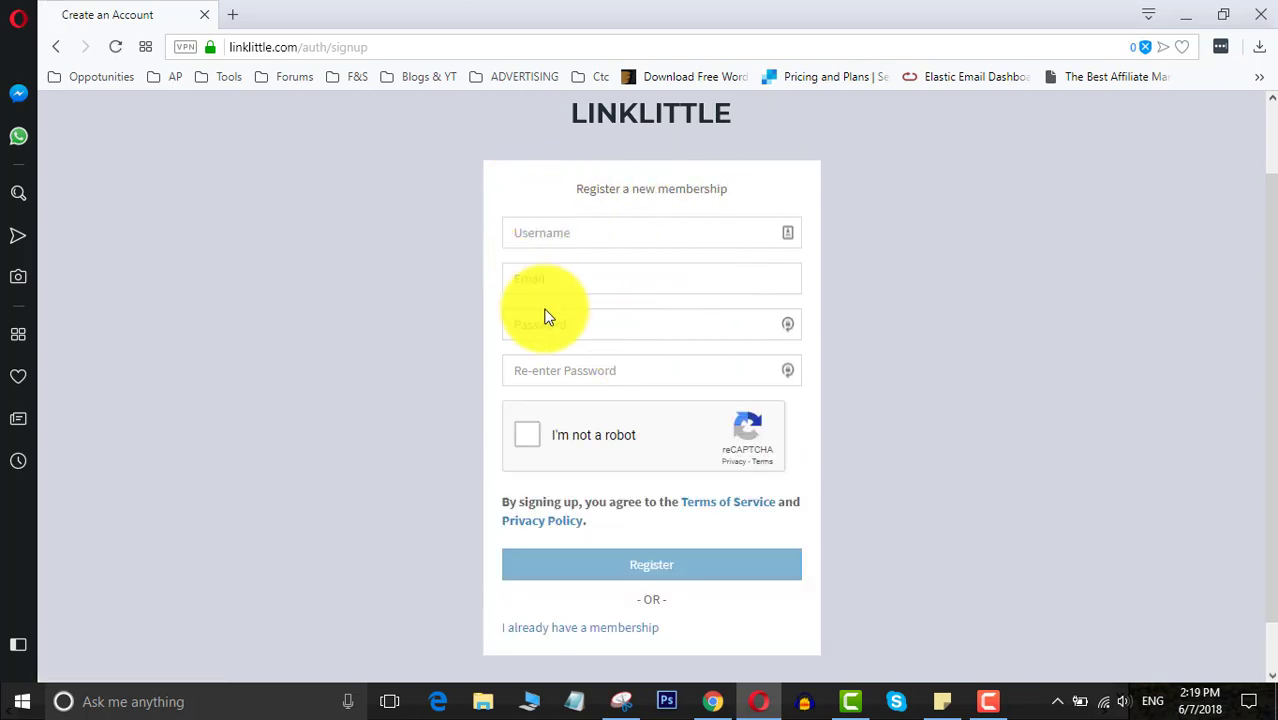
scroll(591, 300, down, 1)
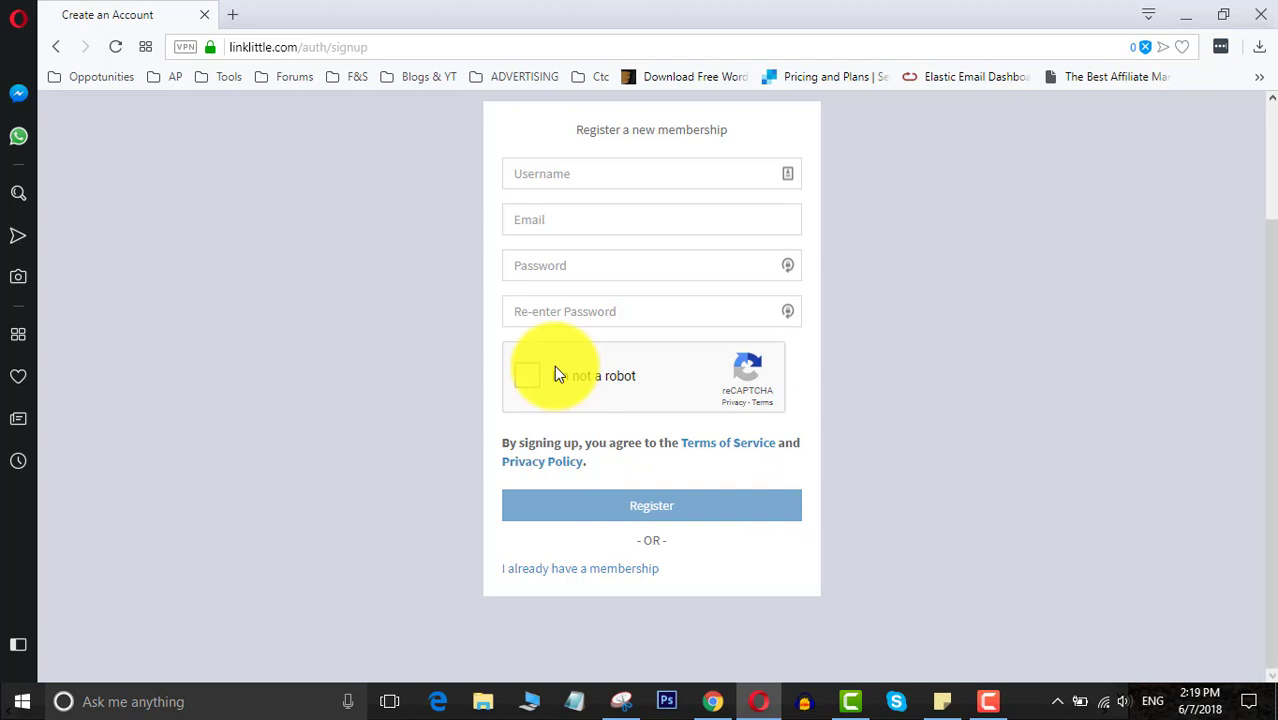
scroll(705, 255, up, 2)
scroll(705, 255, down, 1)
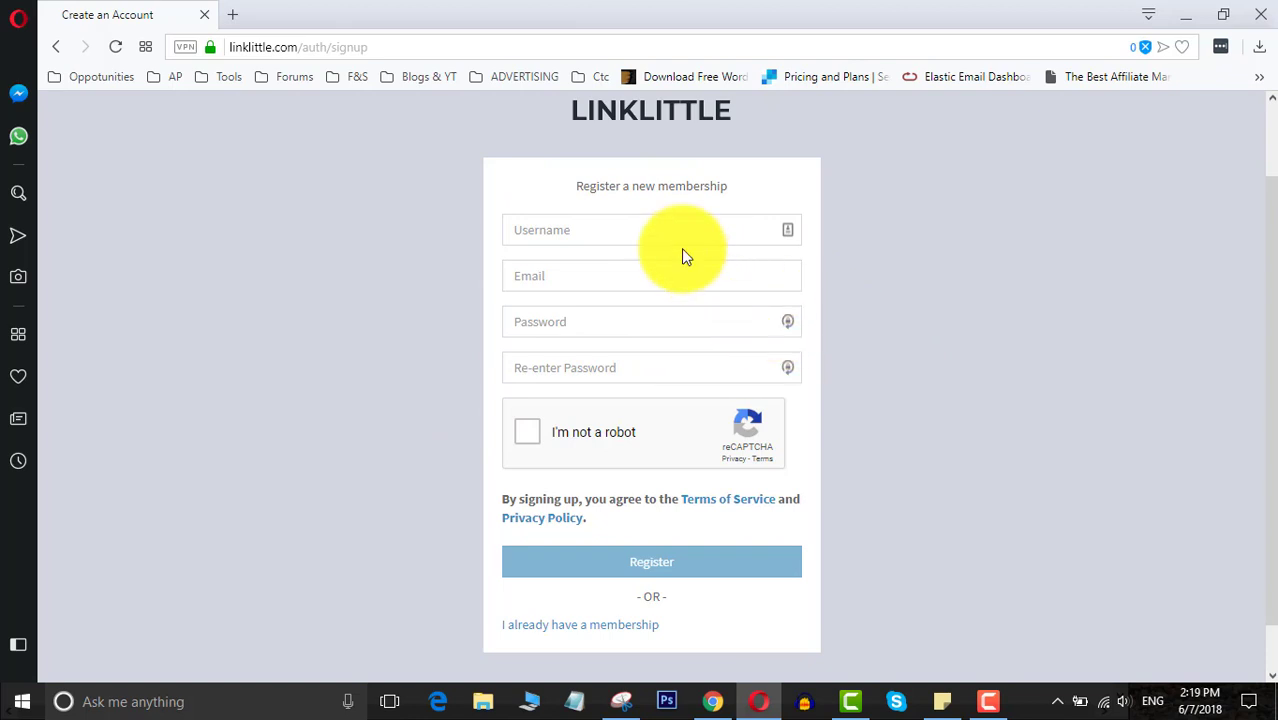
scroll(665, 242, up, 2)
scroll(605, 255, down, 3)
scroll(630, 300, up, 3)
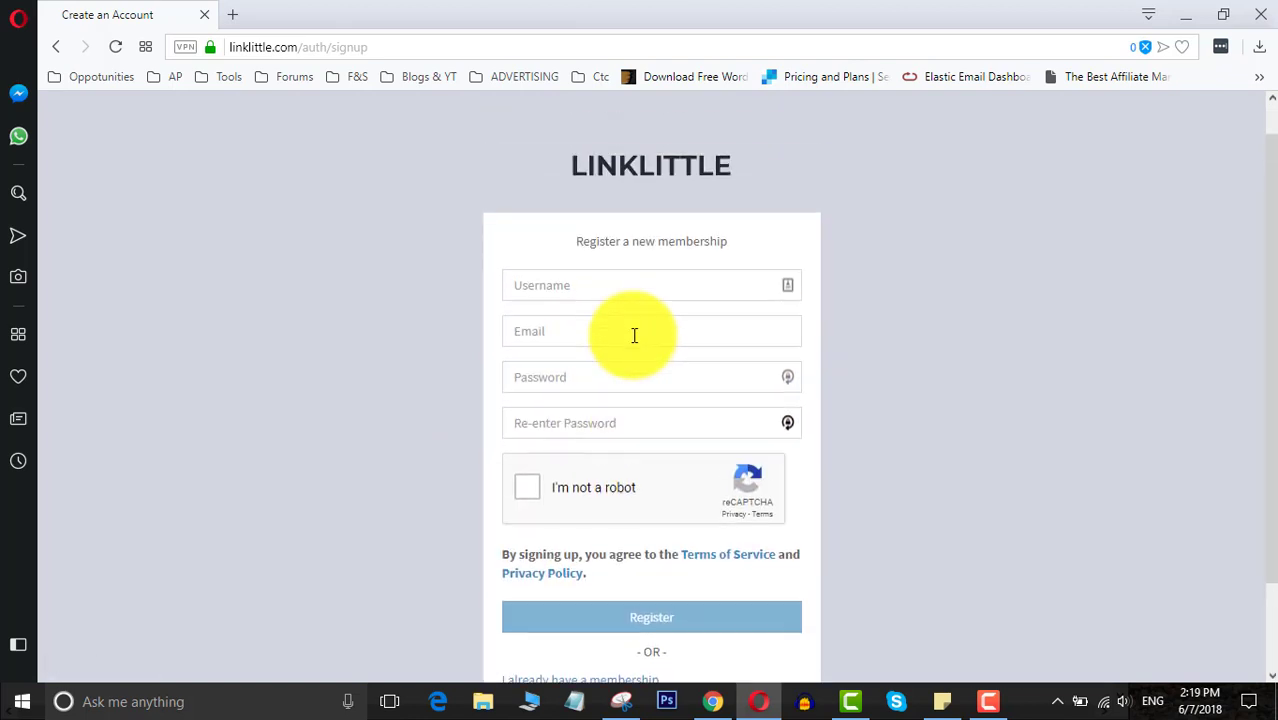
scroll(602, 280, down, 1)
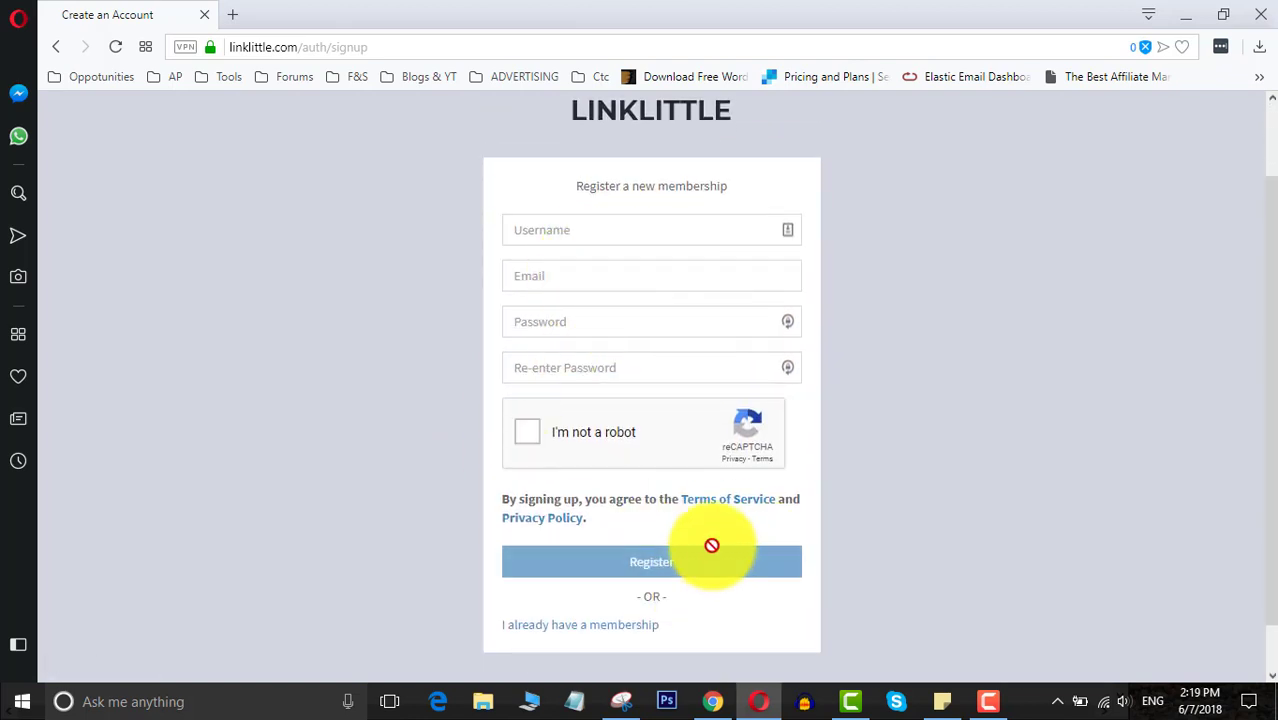
scroll(534, 286, up, 2)
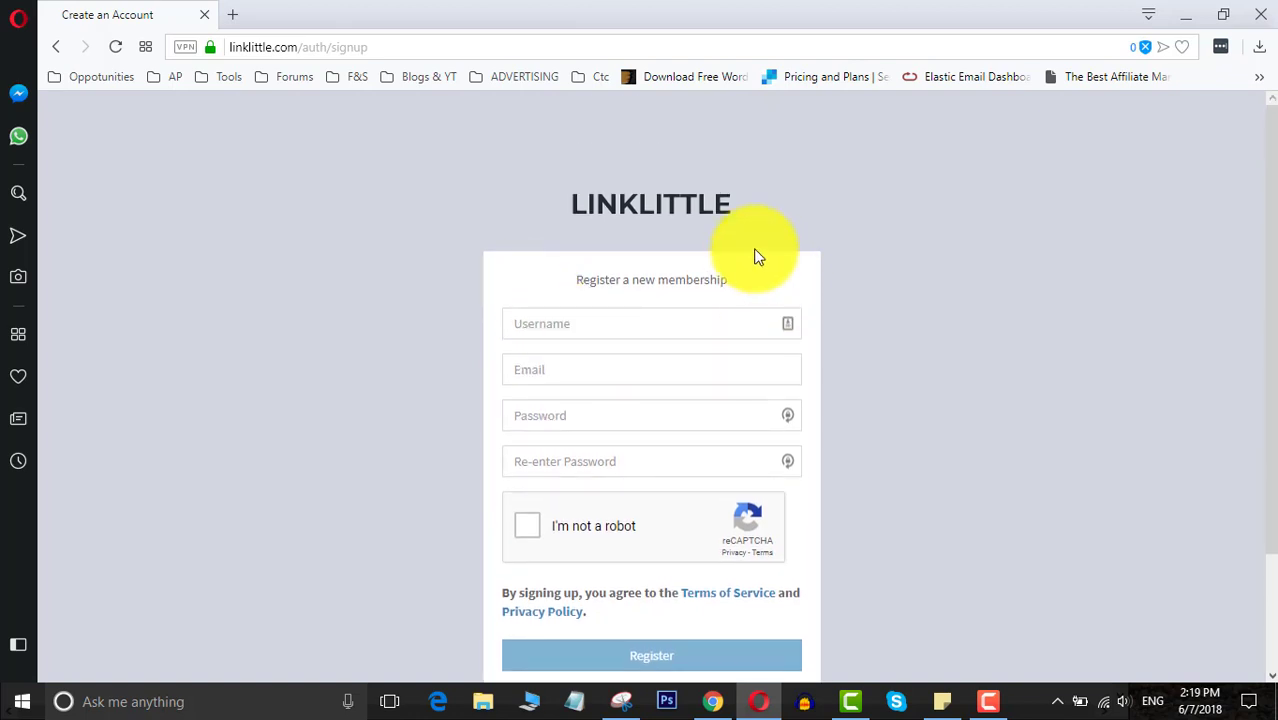
scroll(755, 252, down, 2)
click(570, 625)
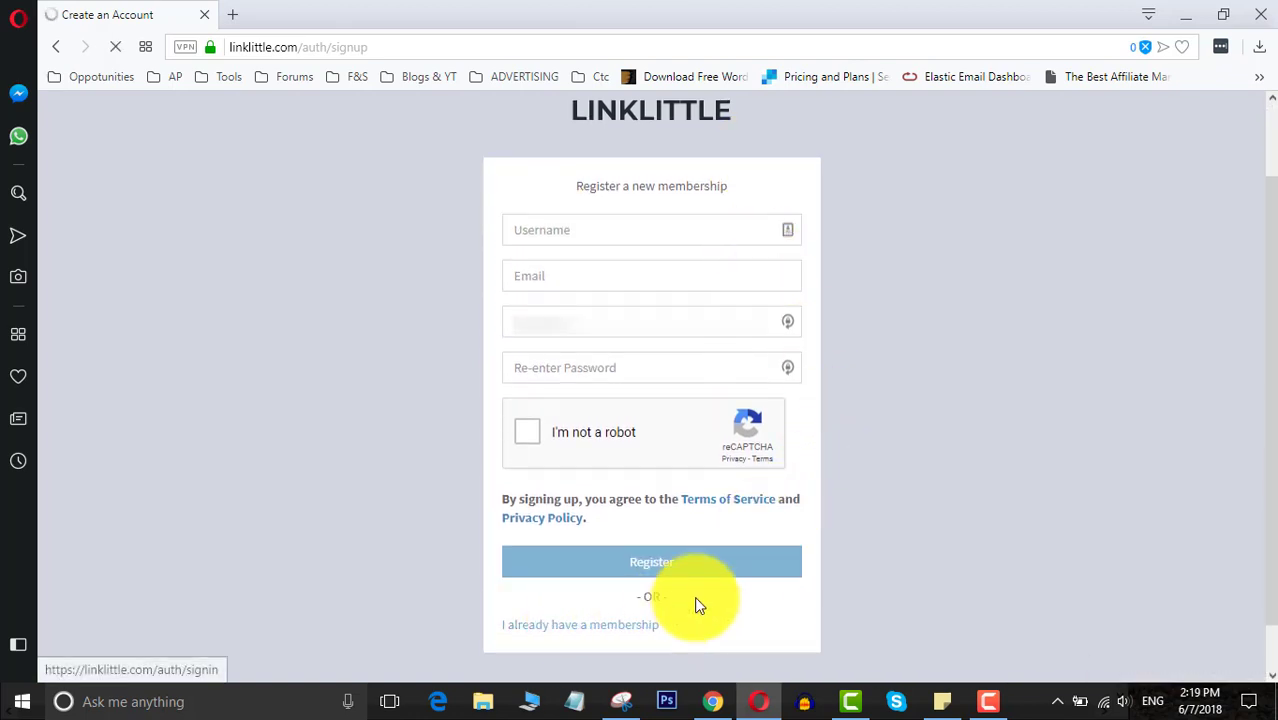
Sign in to LinkLittle with the saved email and the account password.
click(590, 309)
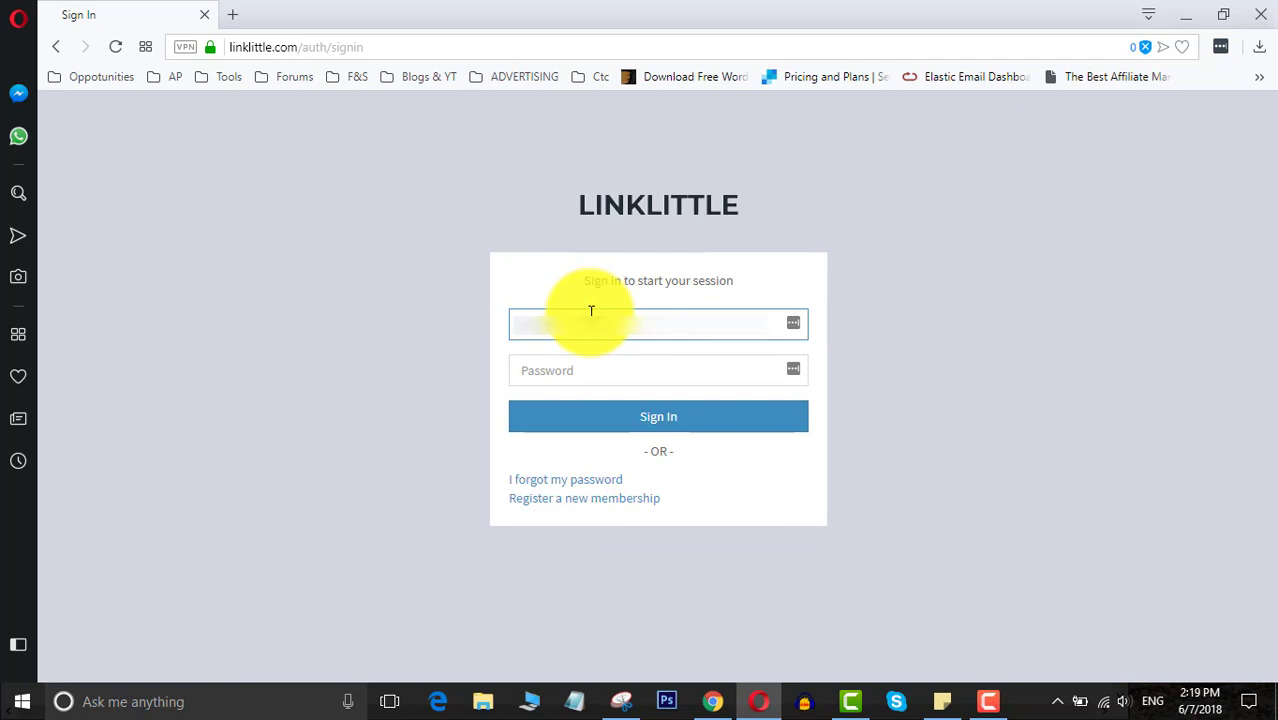
click(536, 374)
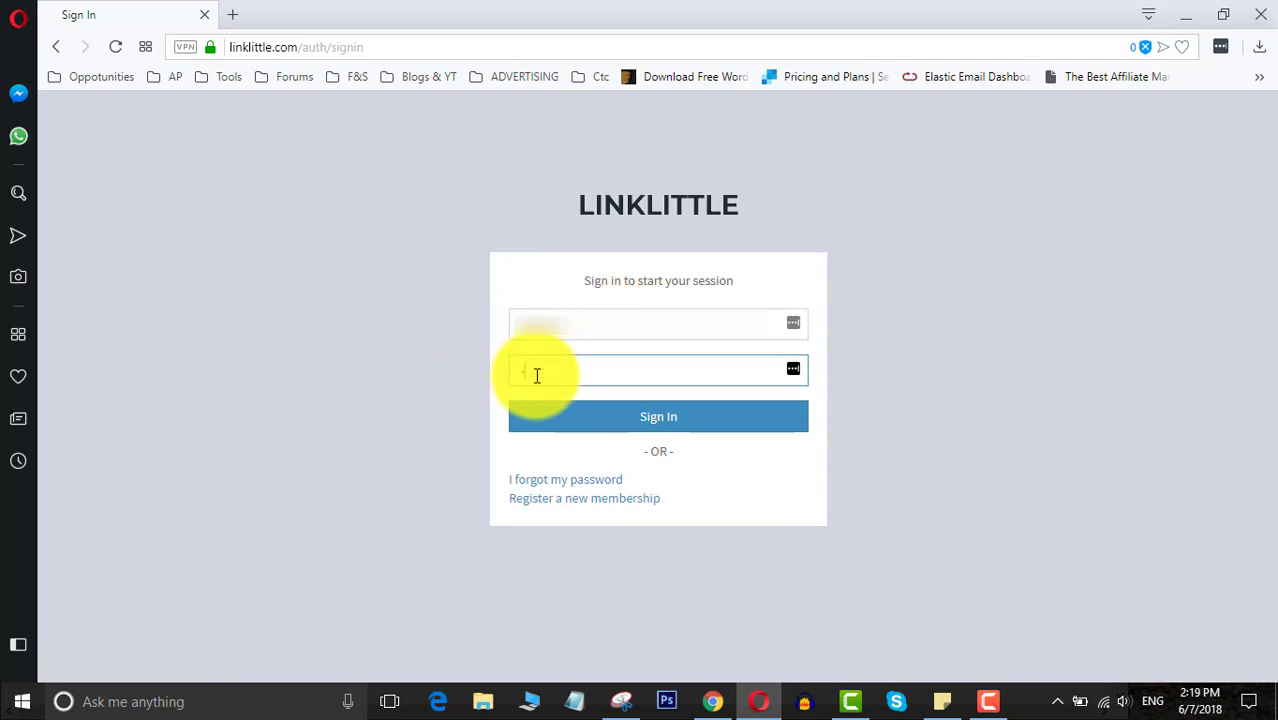
text(***)
click(712, 426)
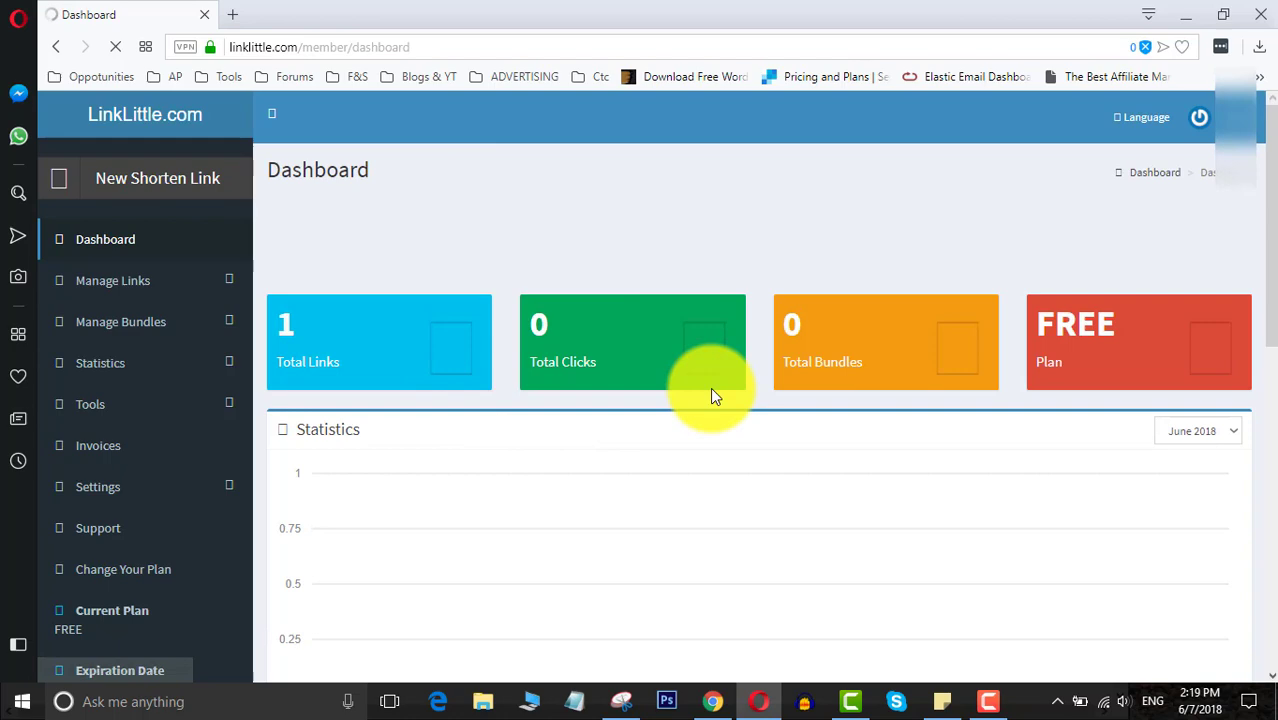
Decline Opera's save-password prompt and bring up the new-link shortening form on the dashboard.
scroll(700, 245, down, 1)
scroll(590, 237, up, 1)
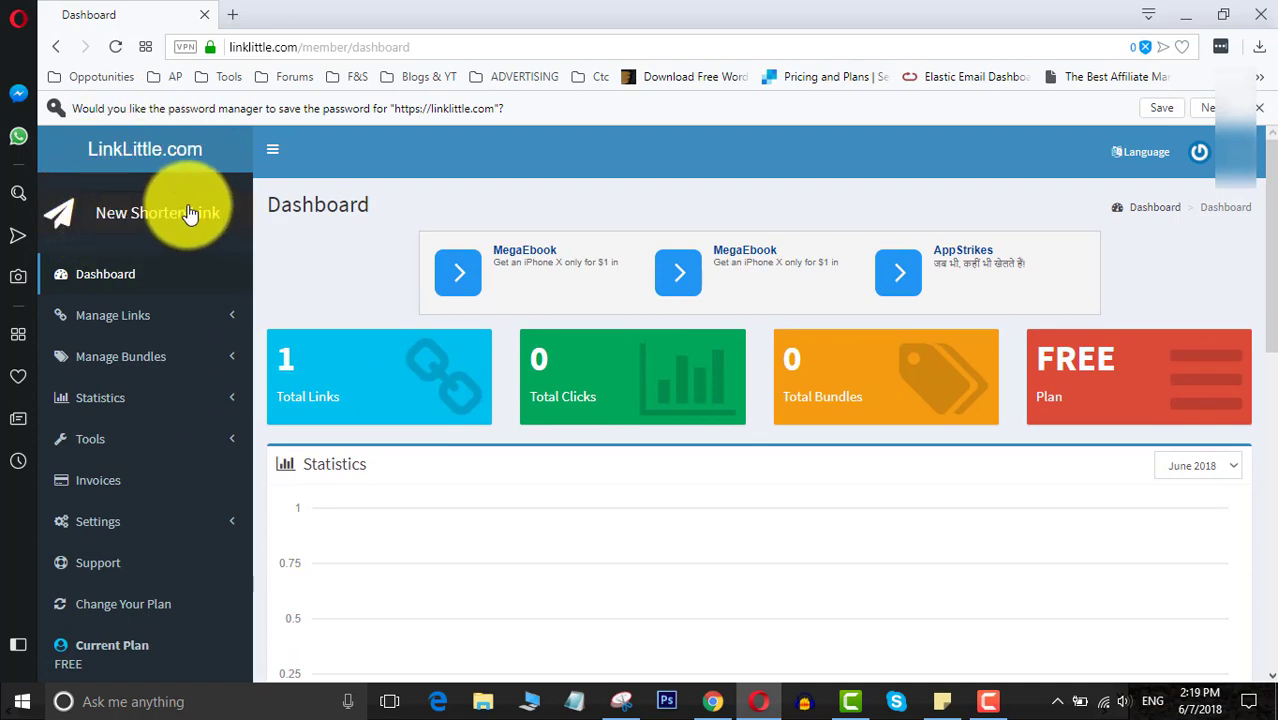
click(1209, 108)
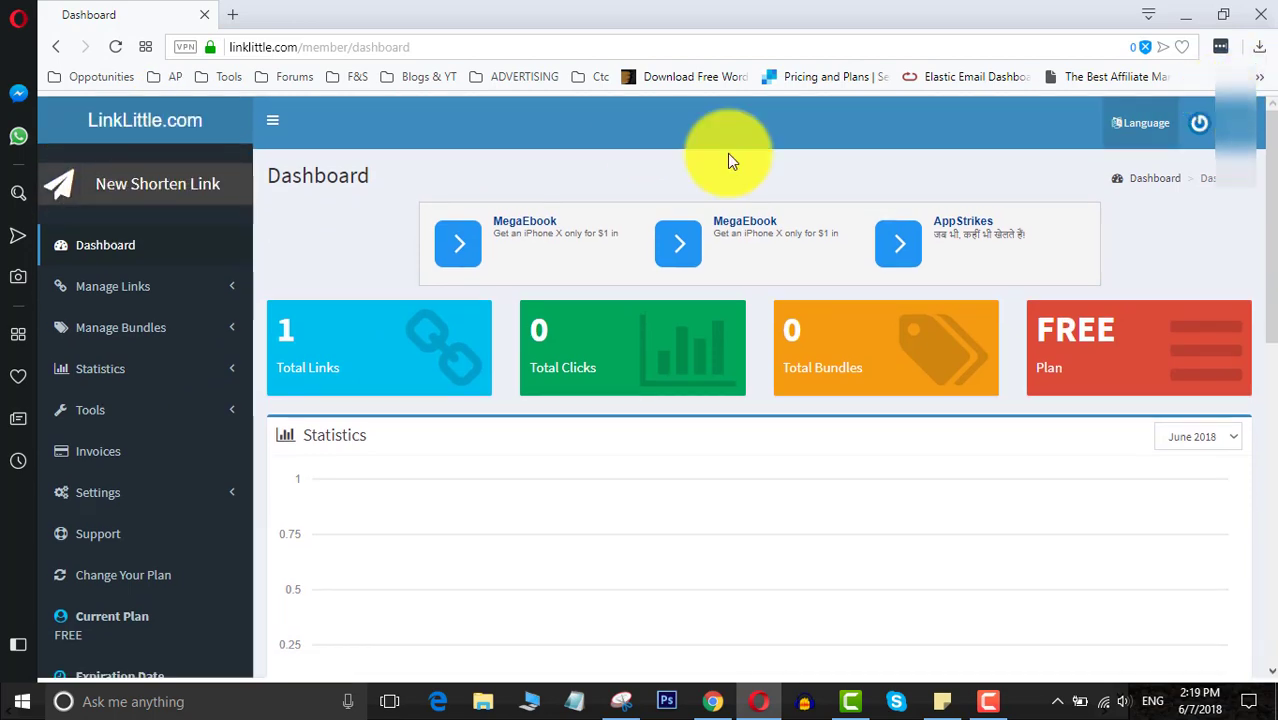
click(166, 190)
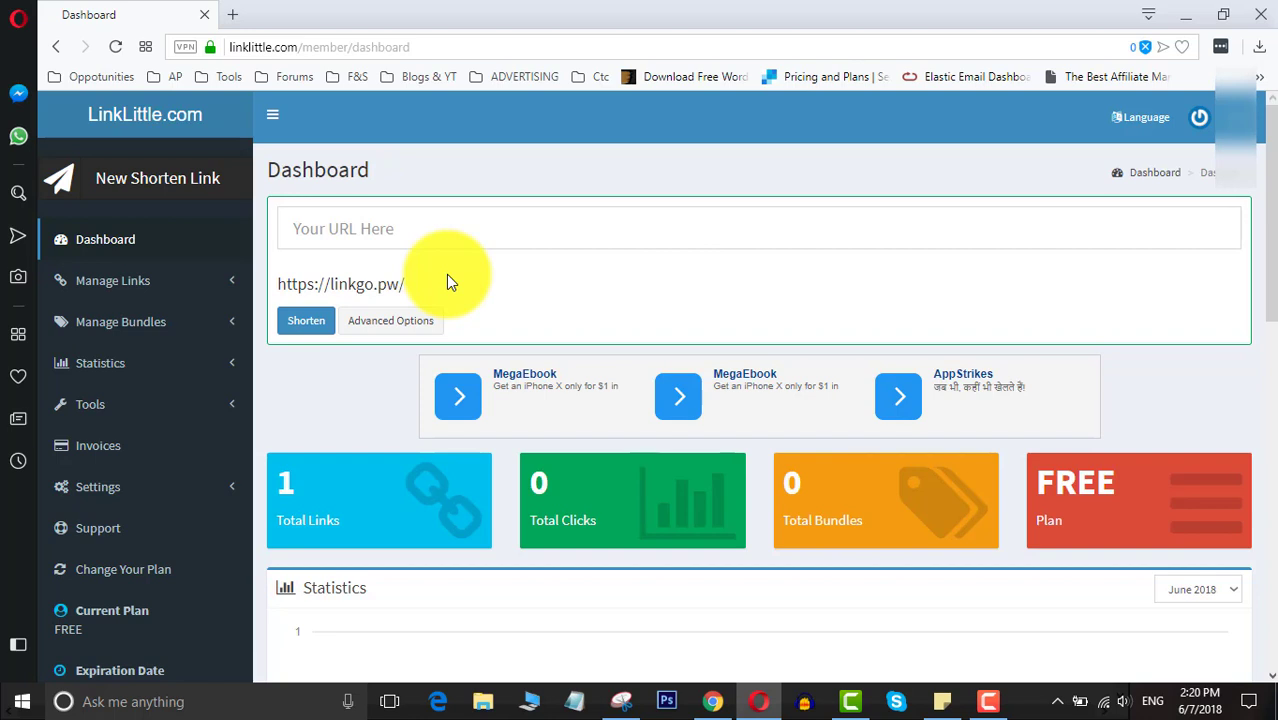
click(406, 321)
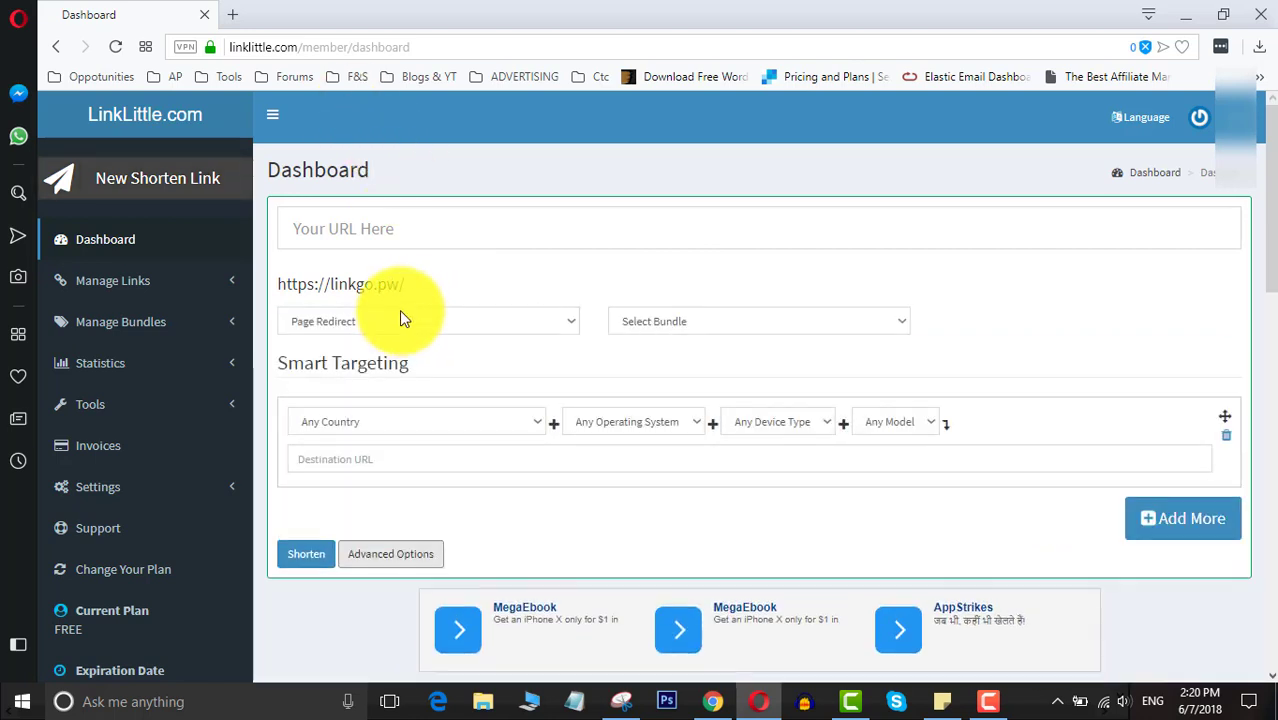
click(422, 222)
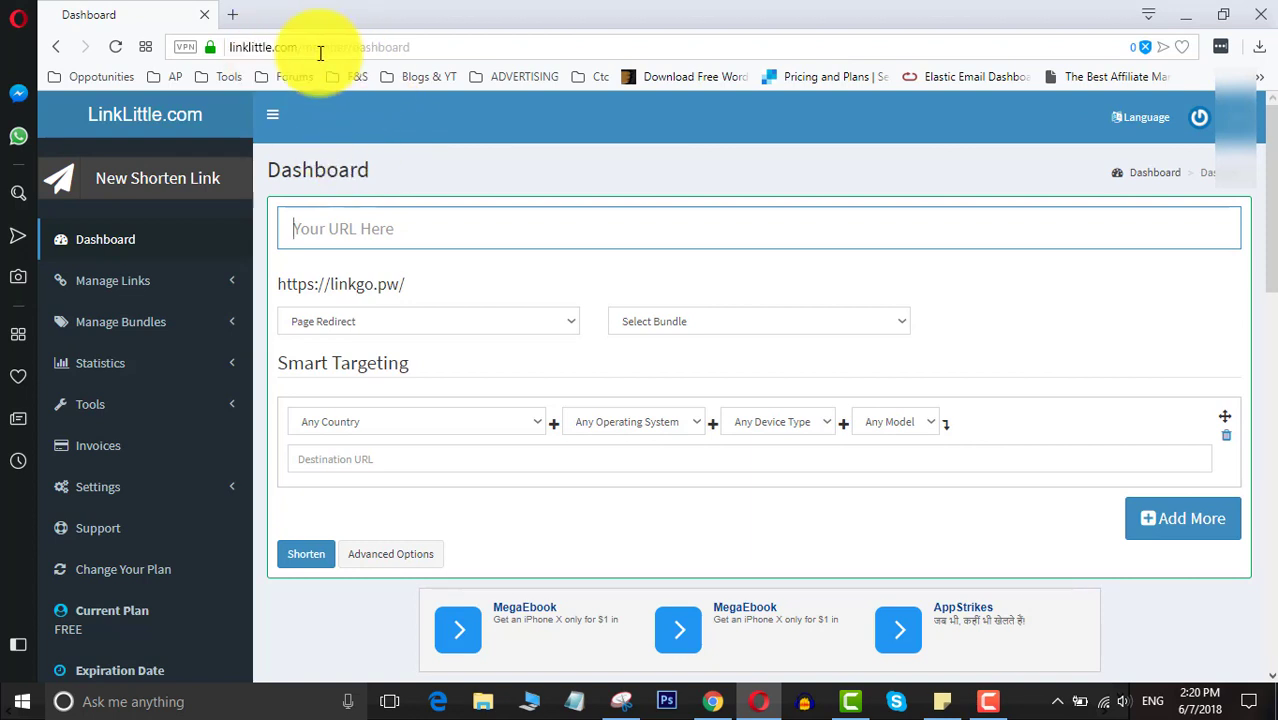
text(ww)
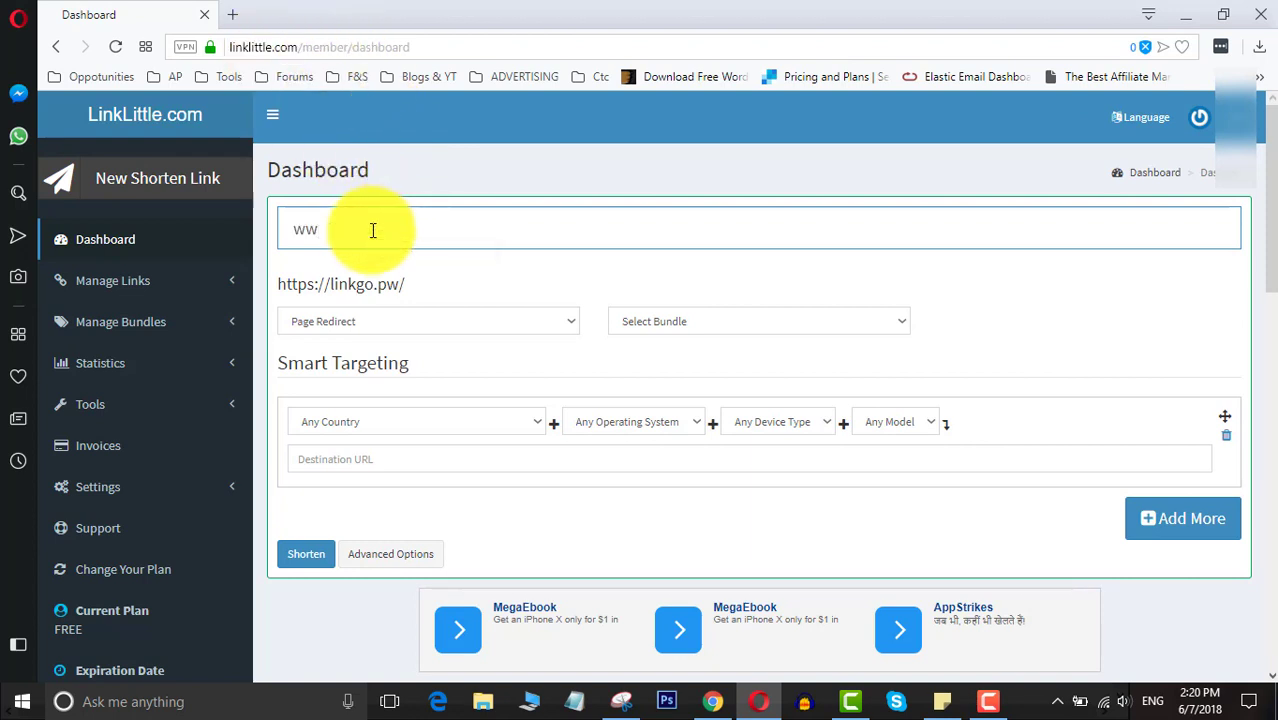
text(w.goog)
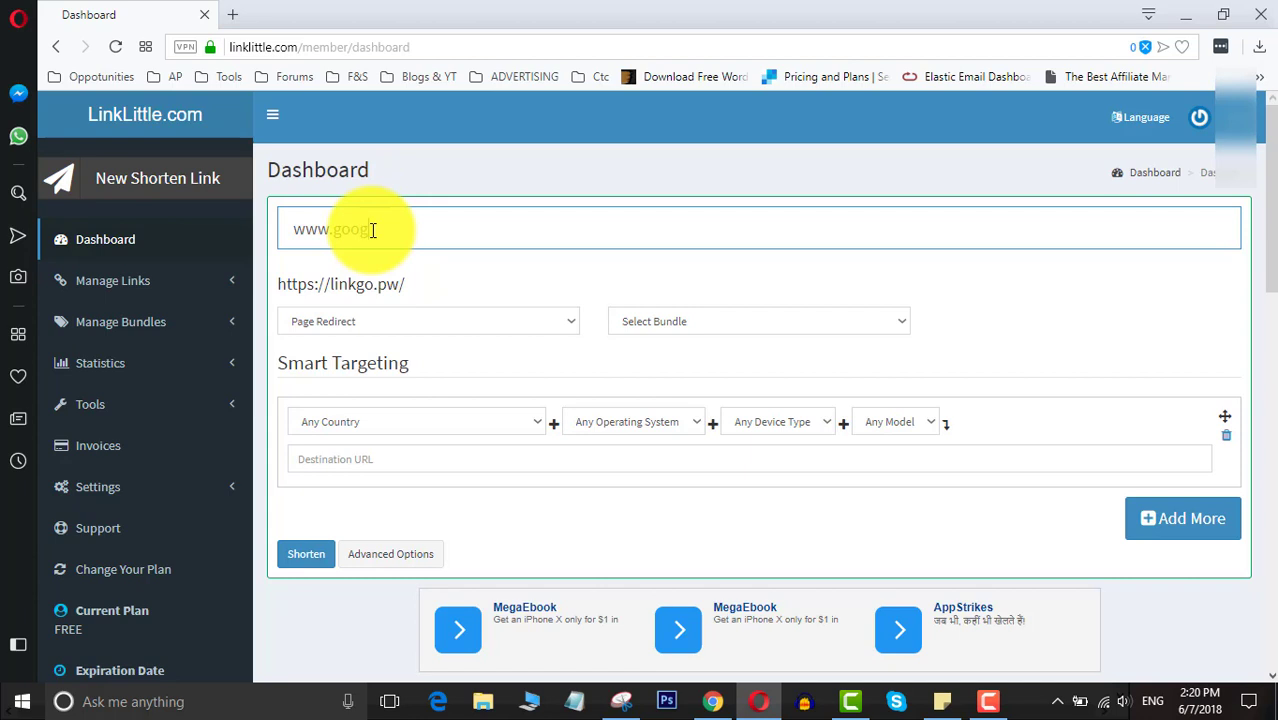
text(le.com)
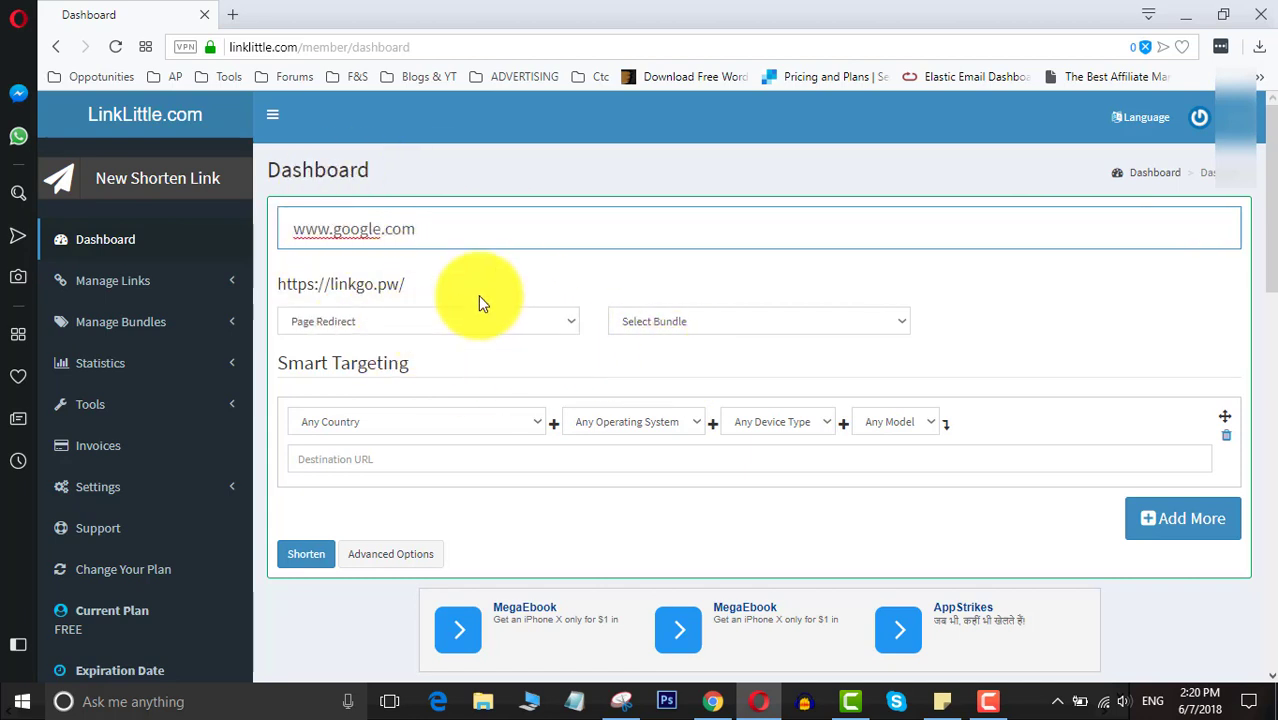
click(564, 321)
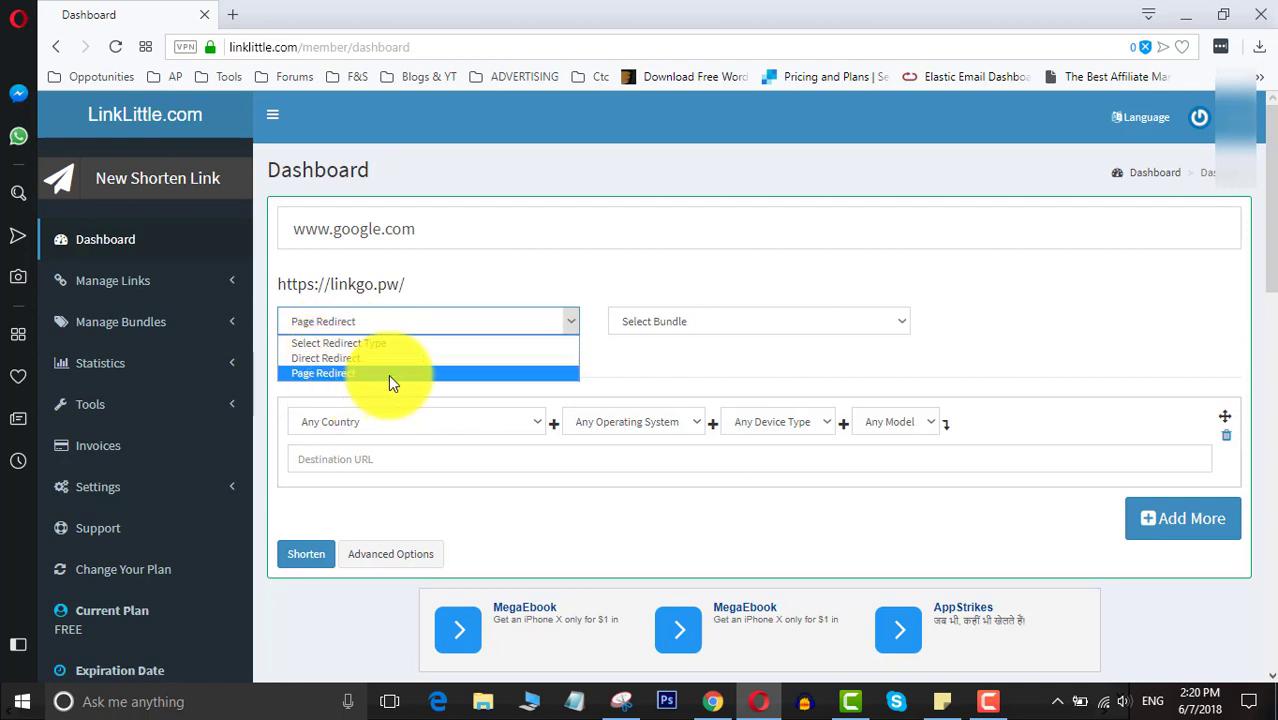
click(340, 376)
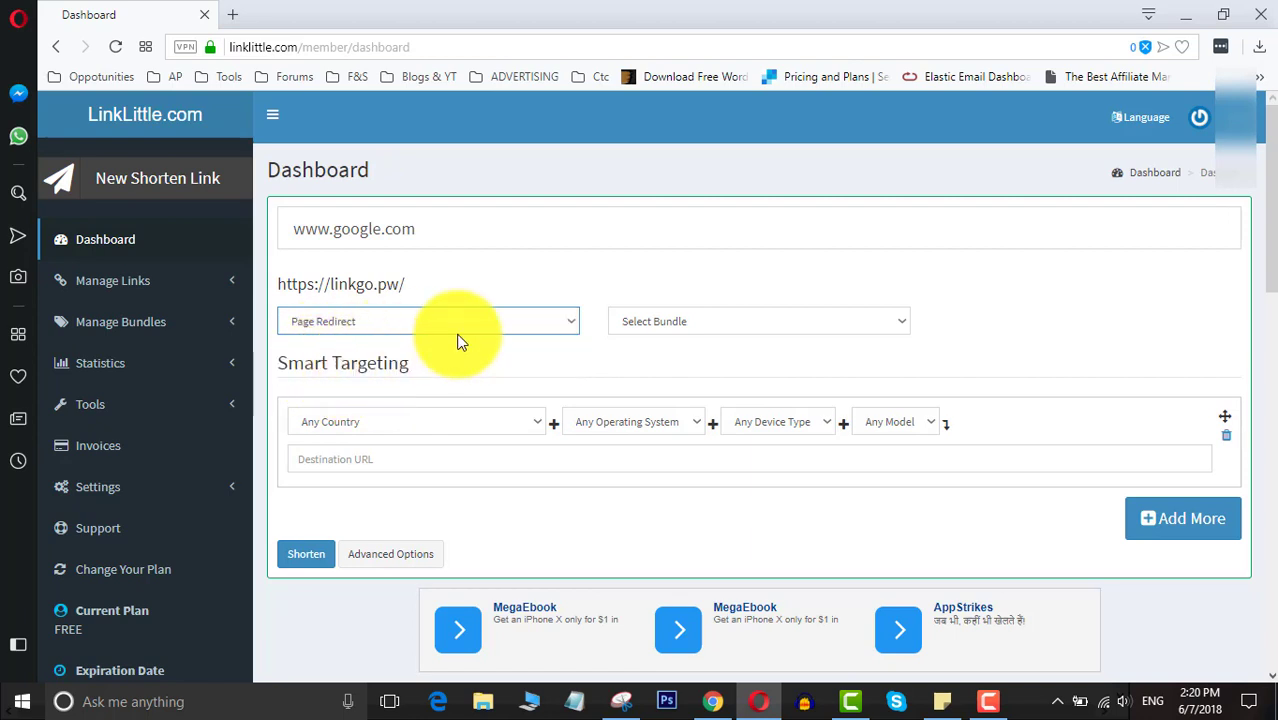
scroll(470, 335, down, 1)
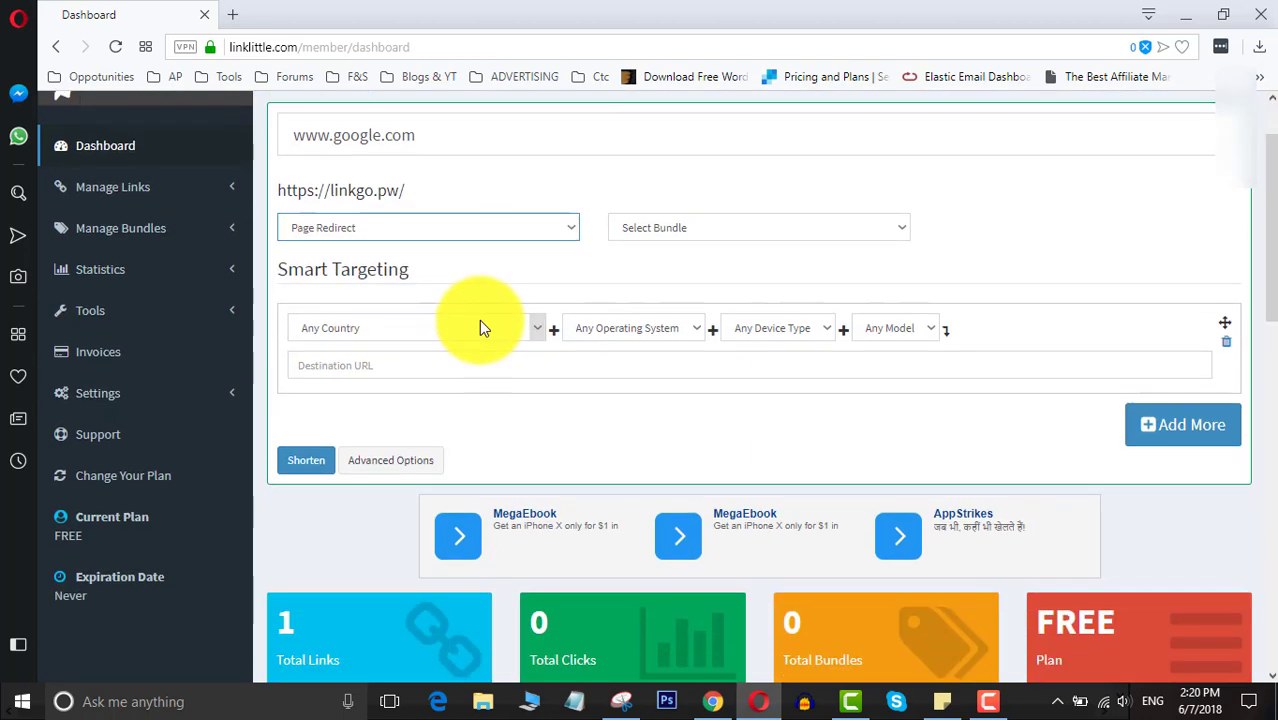
click(305, 458)
scroll(510, 260, up, 1)
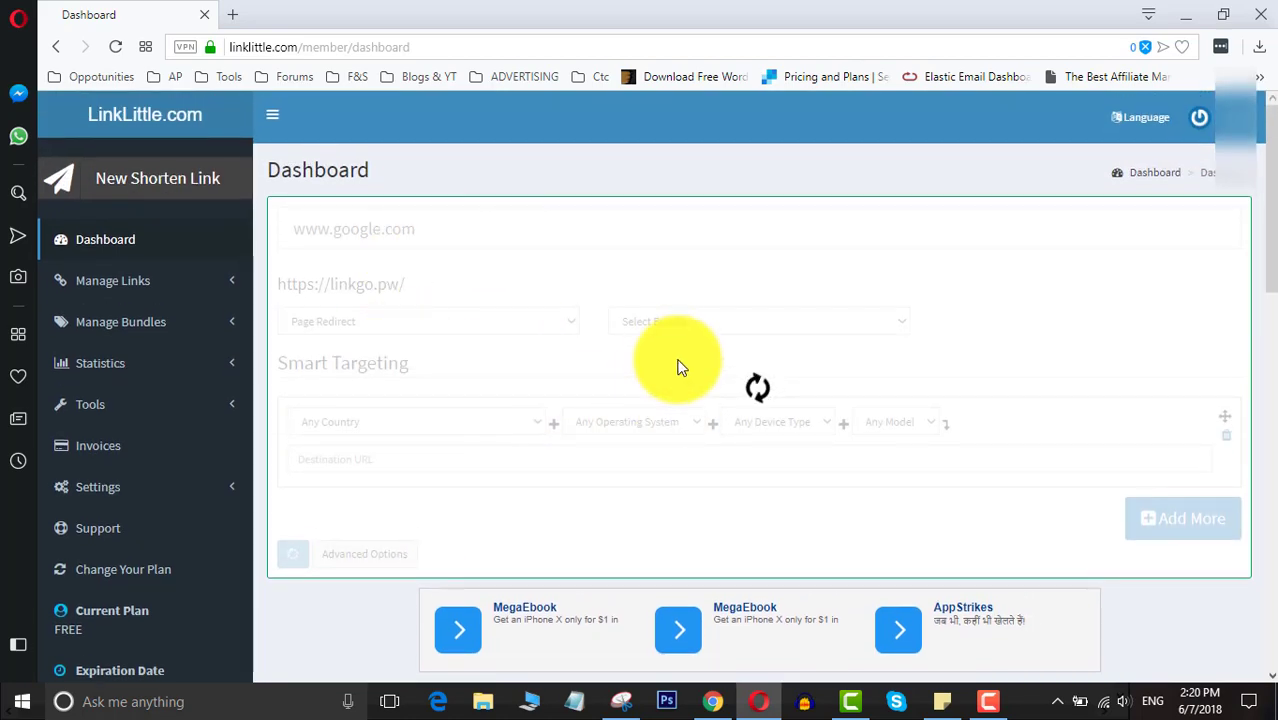
scroll(670, 345, down, 1)
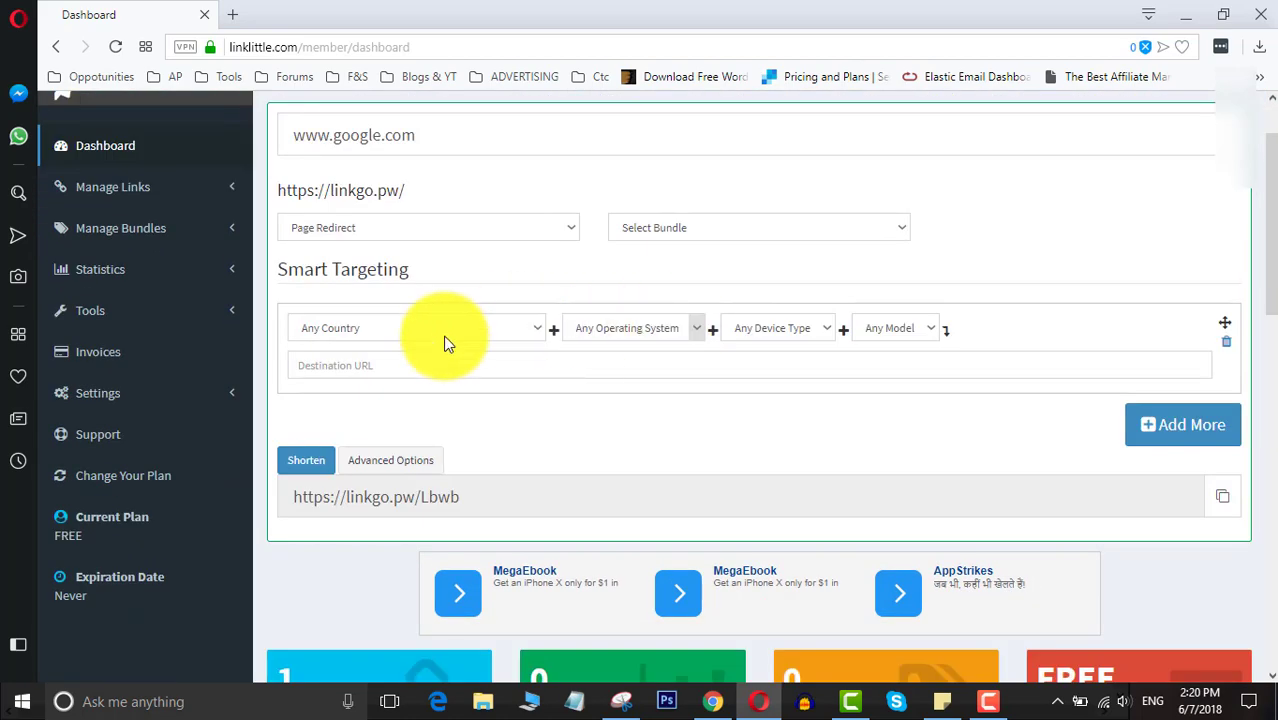
click(1220, 496)
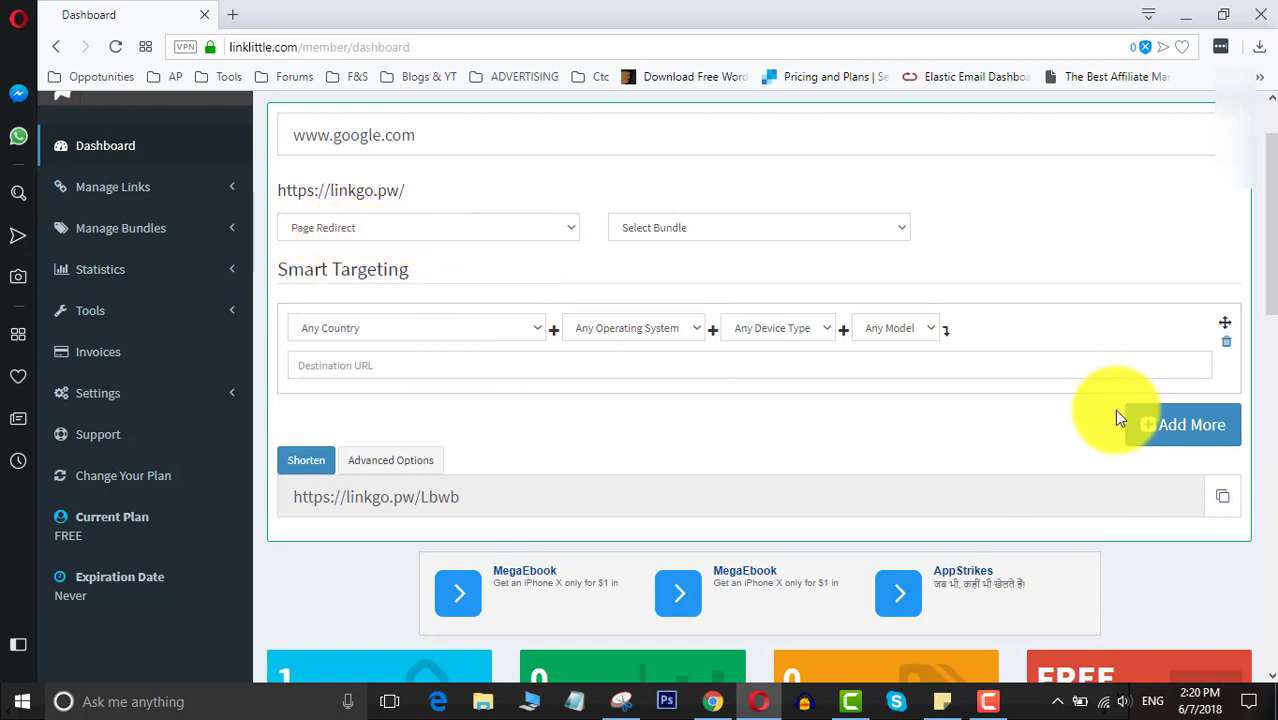
click(232, 14)
right_click(283, 46)
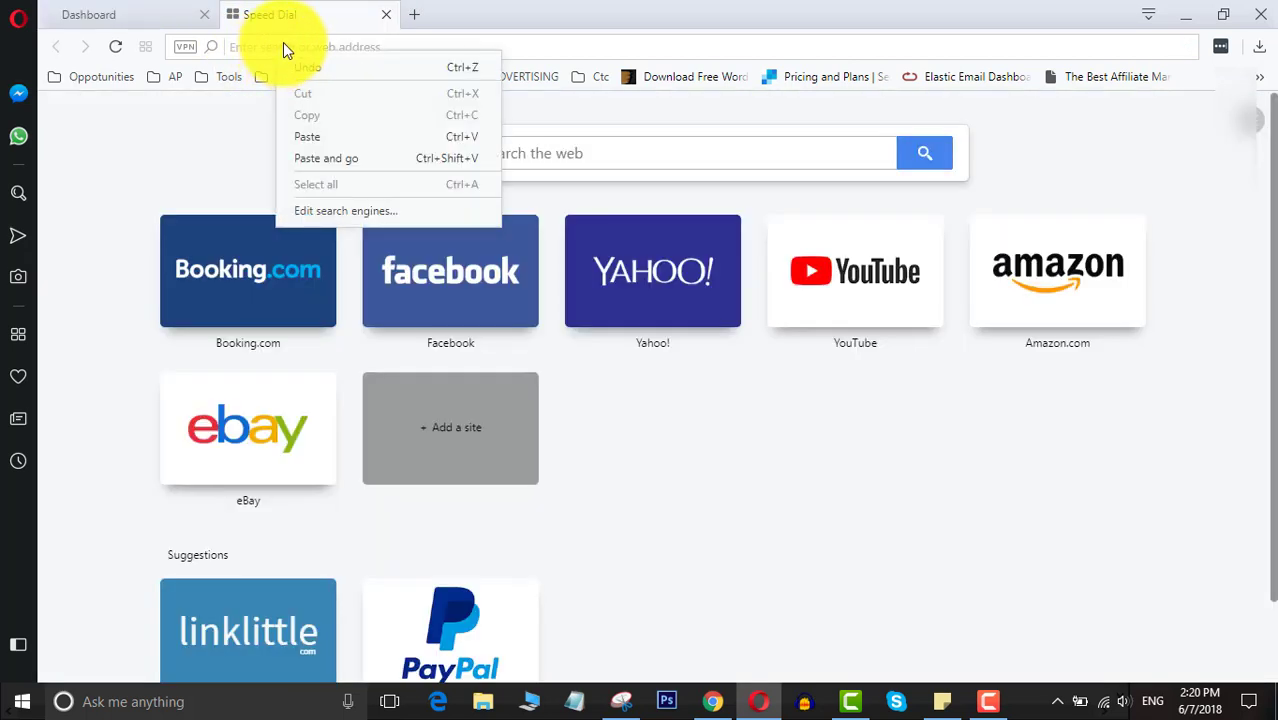
click(310, 136)
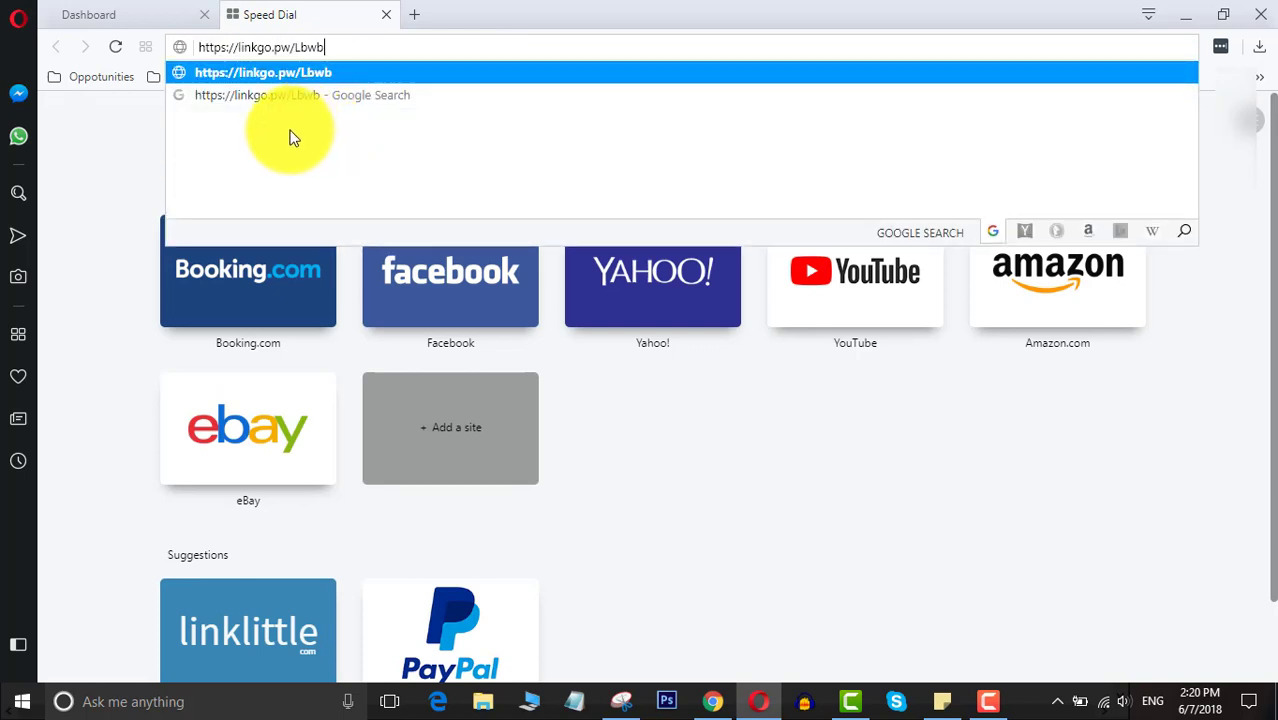
click(322, 68)
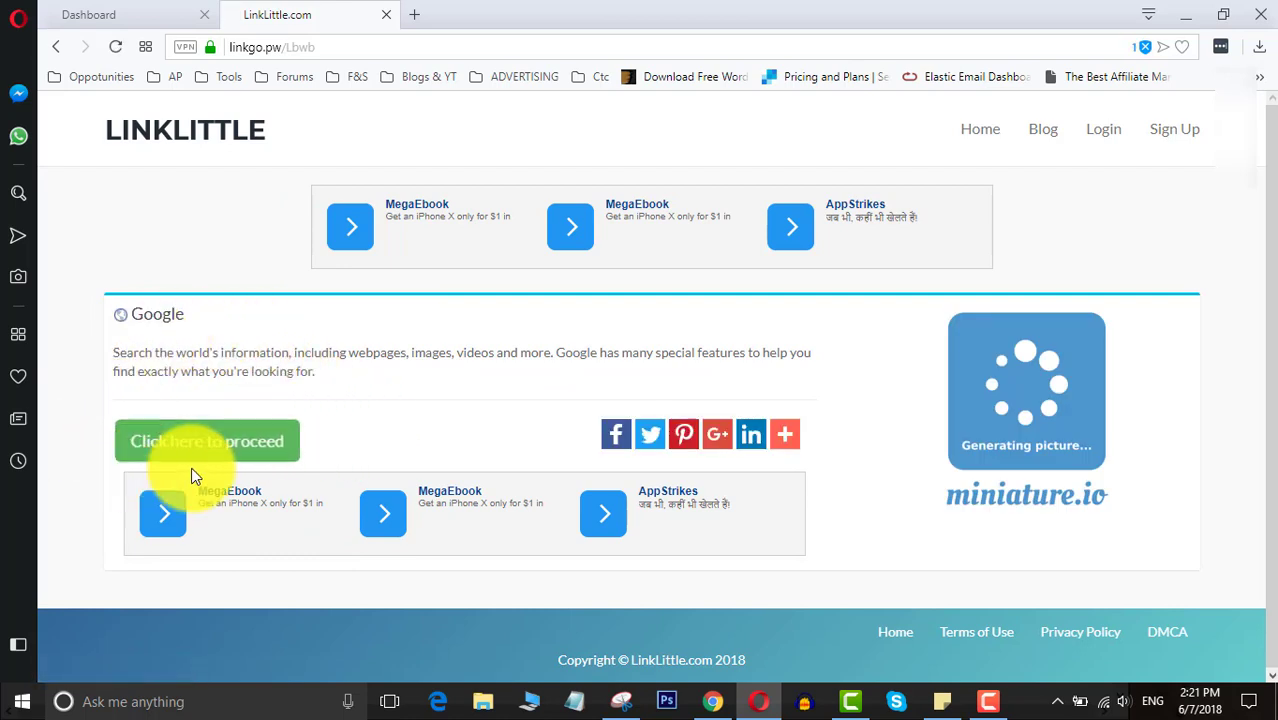
click(169, 441)
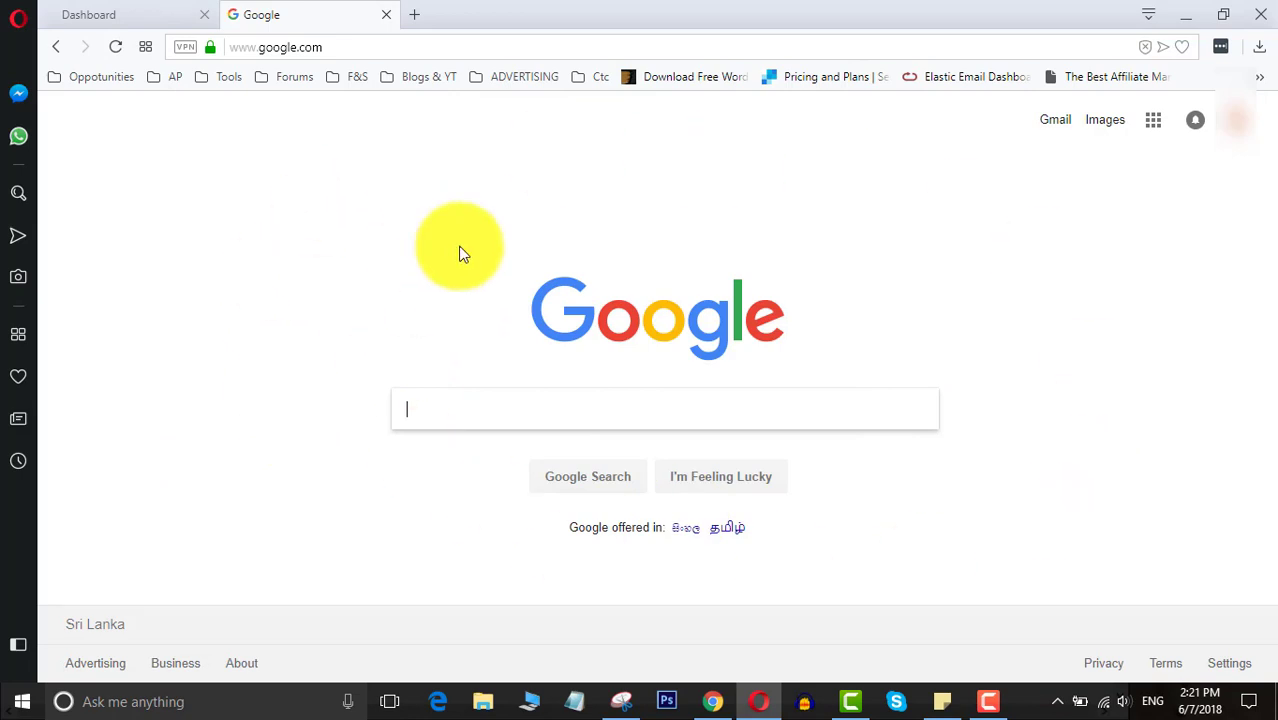
click(386, 14)
scroll(1000, 345, up, 2)
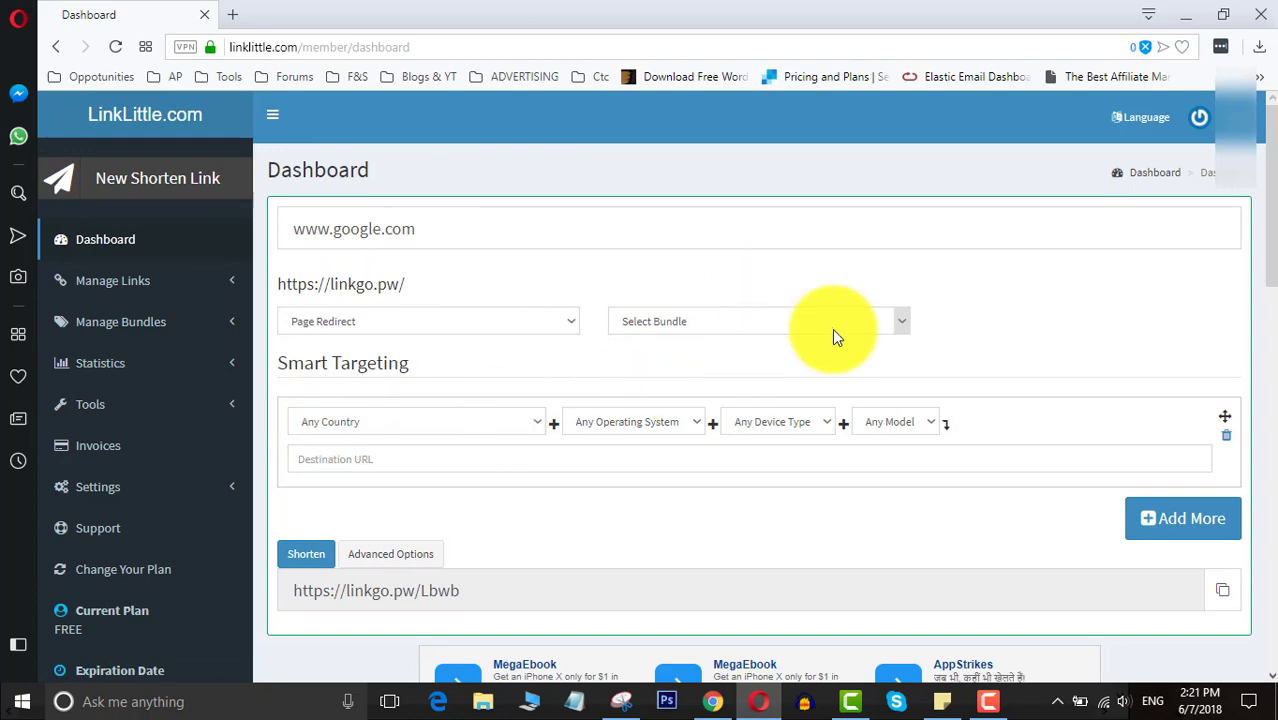
scroll(838, 330, down, 2)
scroll(839, 323, up, 2)
scroll(813, 271, down, 5)
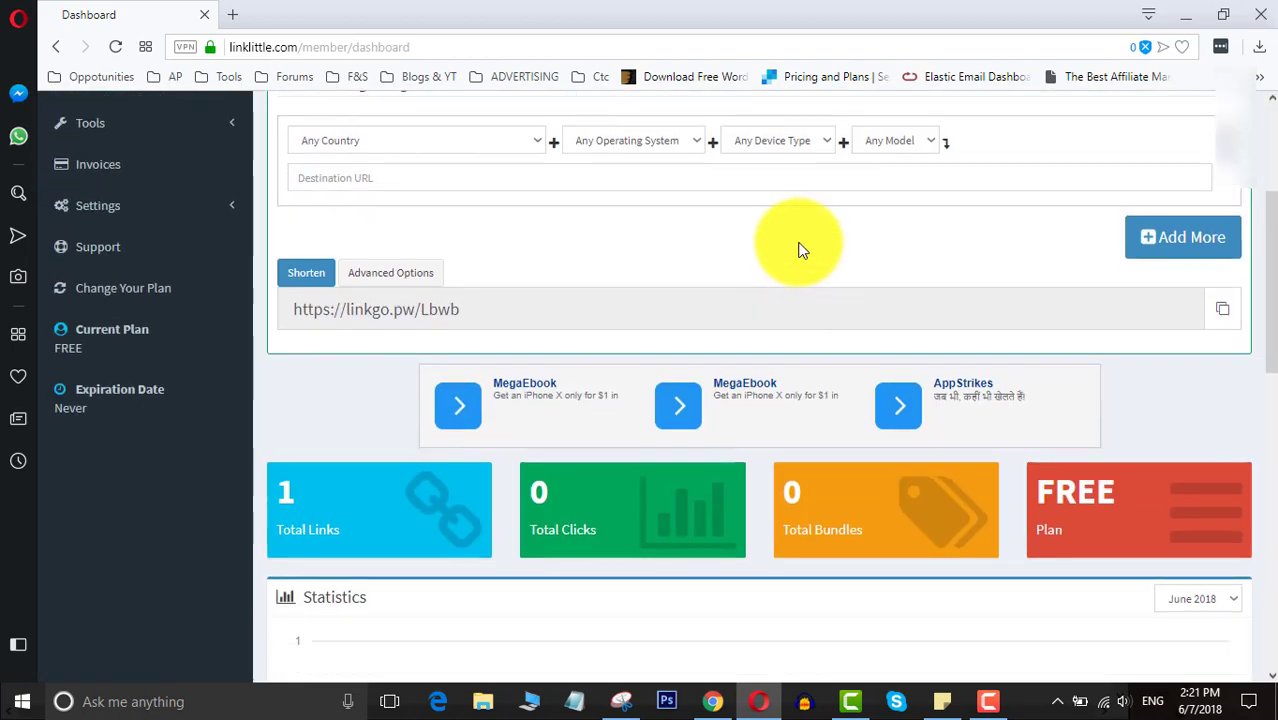
scroll(685, 251, up, 3)
scroll(560, 310, up, 2)
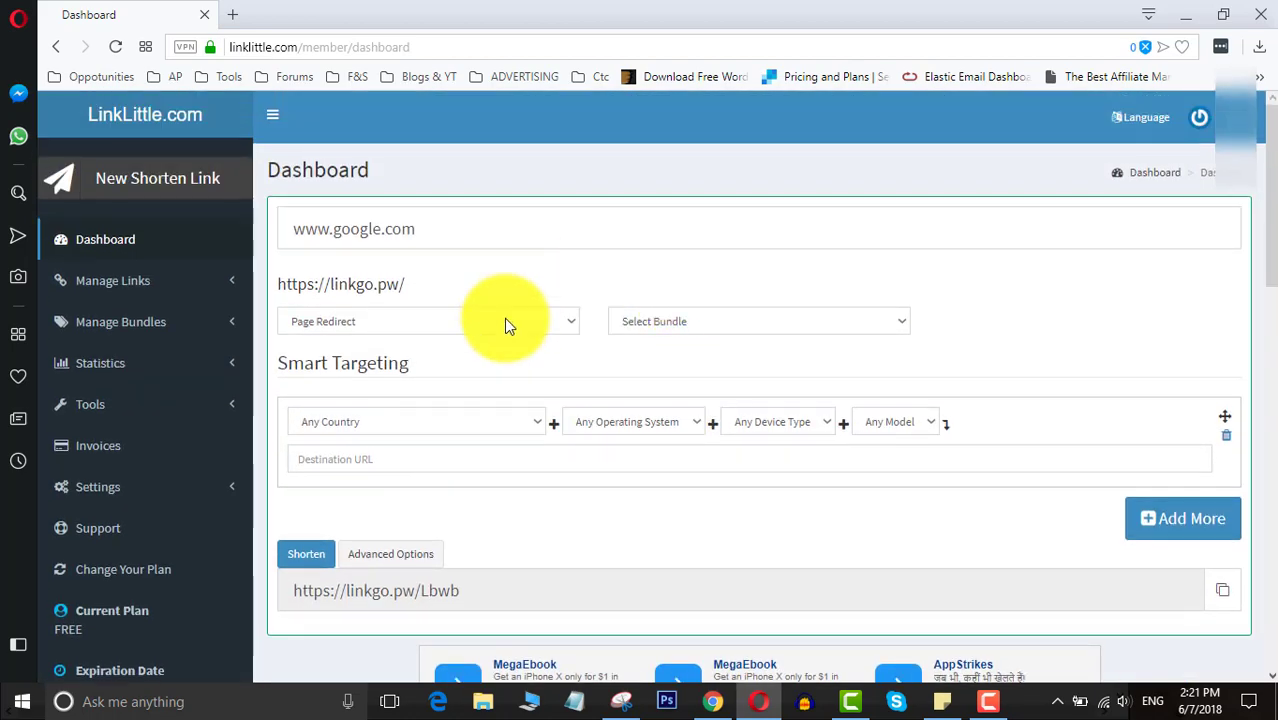
scroll(875, 345, down, 2)
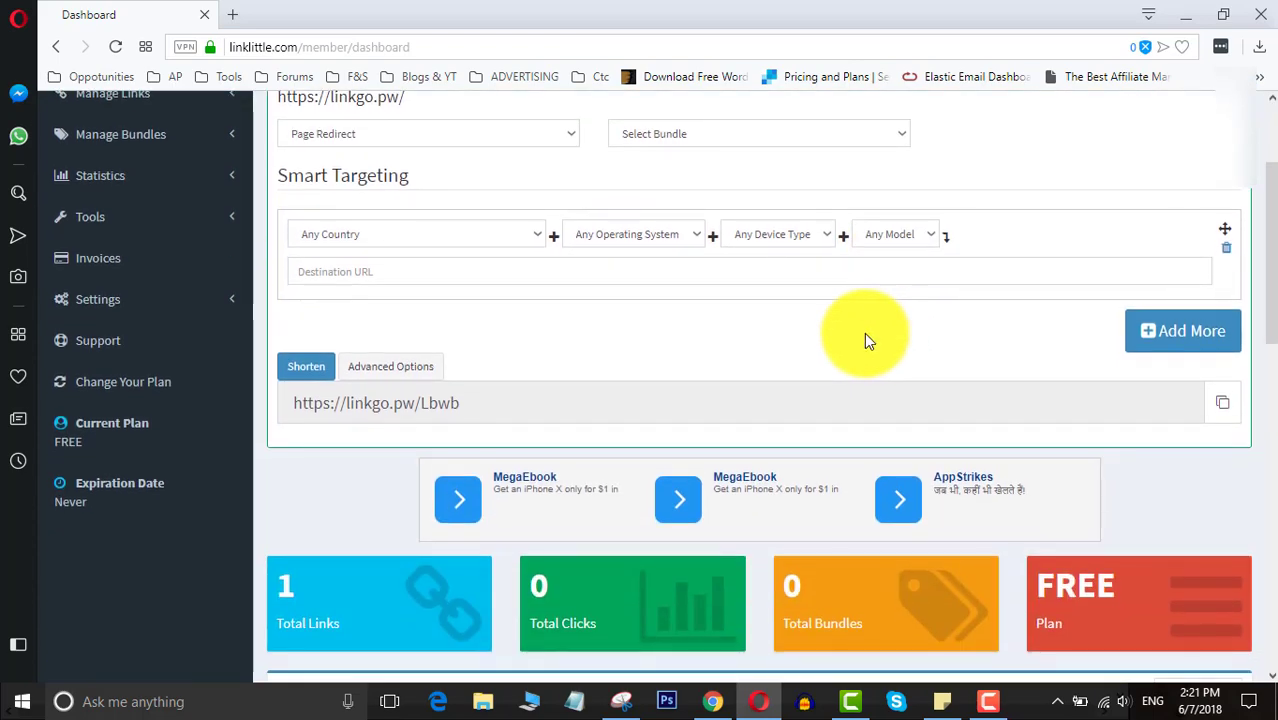
scroll(800, 338, up, 2)
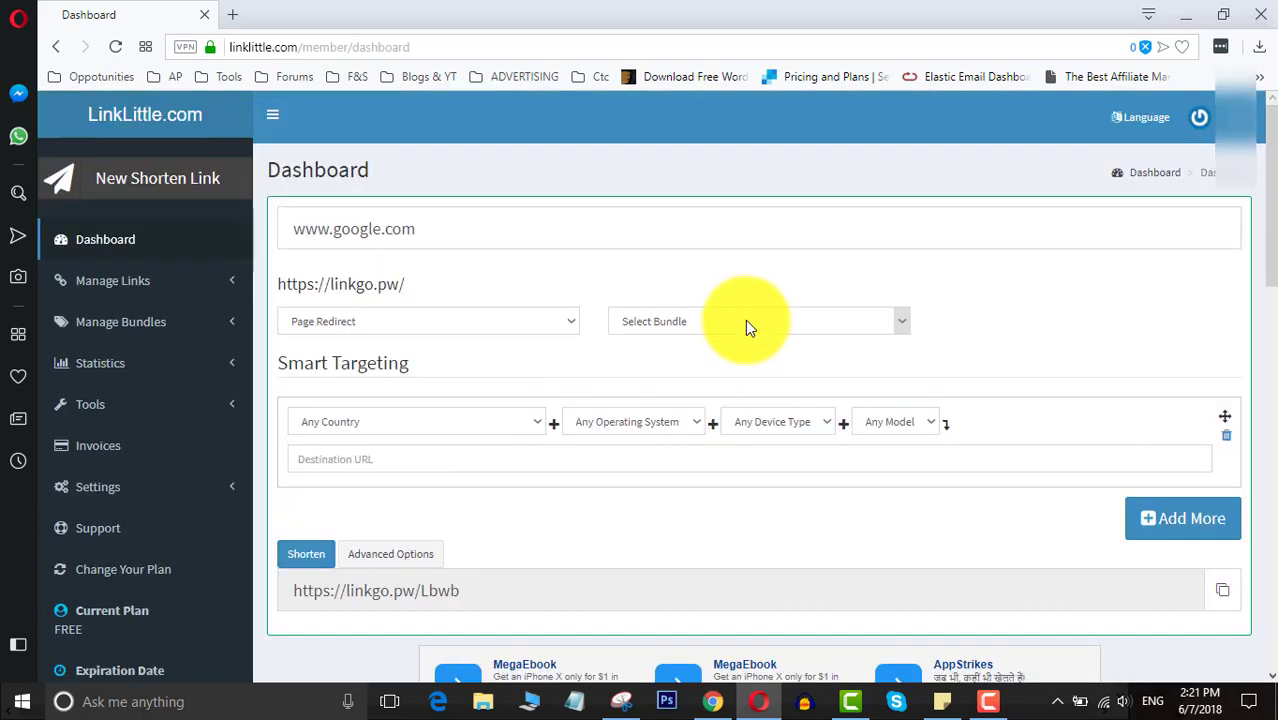